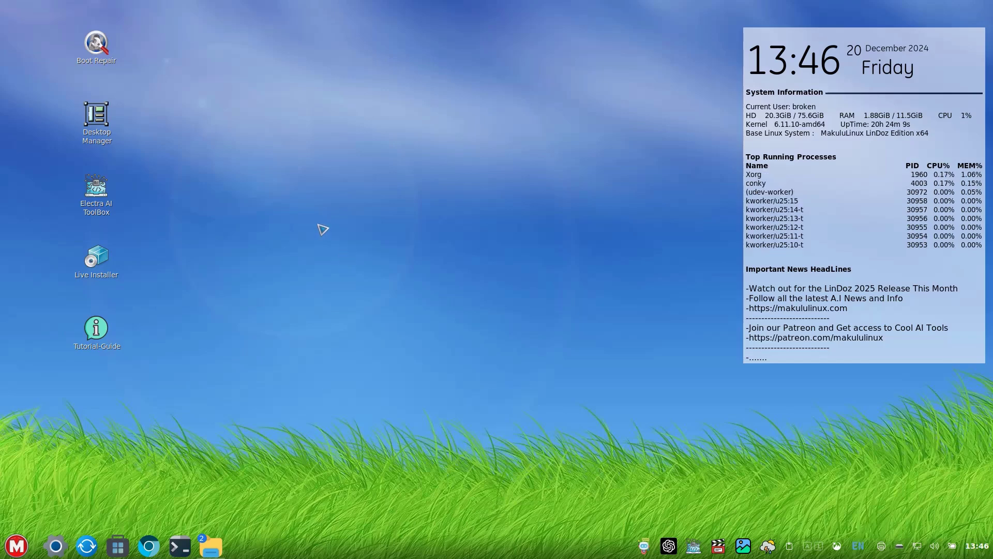
{"action": "left_click_drag", "start_coordinate": [210, 94], "coordinate": [577, 399]}
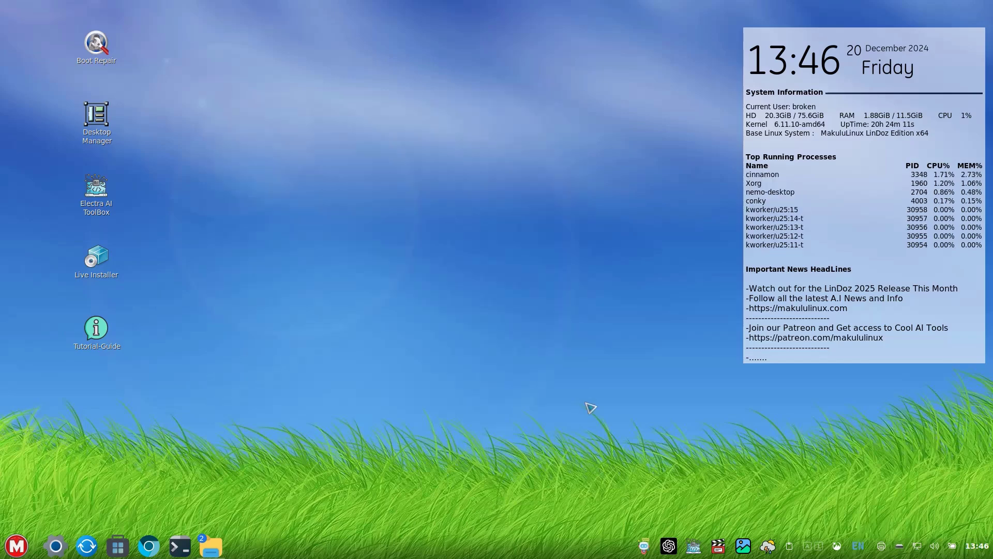
{"action": "left_click_drag", "start_coordinate": [285, 140], "coordinate": [573, 364]}
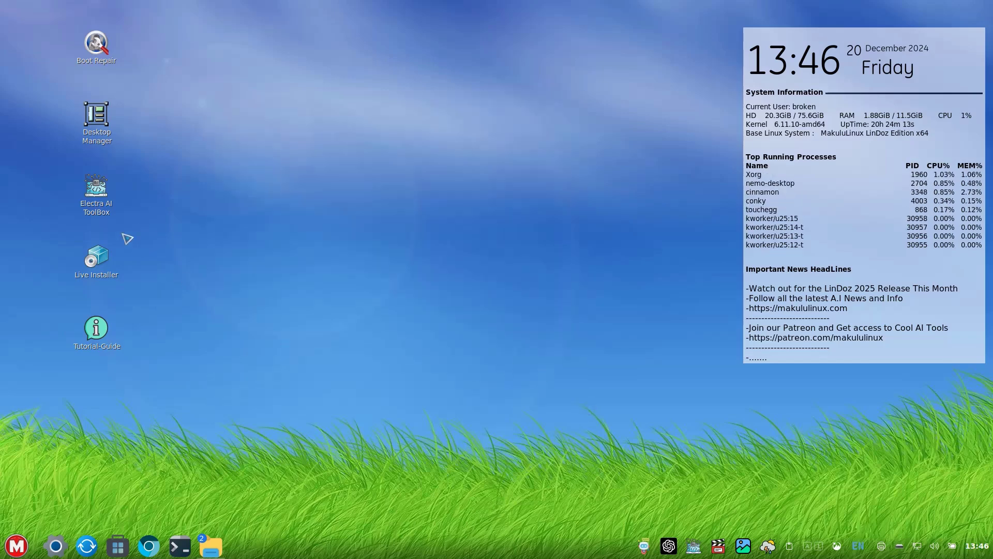
Open the Electra AI ToolBox from the desktop
{"action": "left_click", "coordinate": [110, 205]}
{"action": "double_click", "coordinate": [111, 206]}
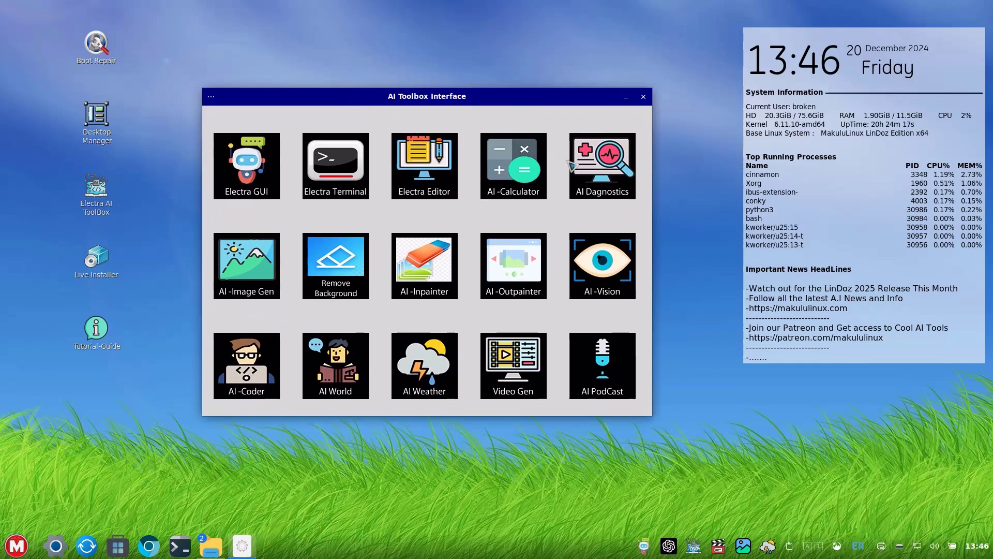
{"action": "left_click_drag", "start_coordinate": [334, 98], "coordinate": [359, 101]}
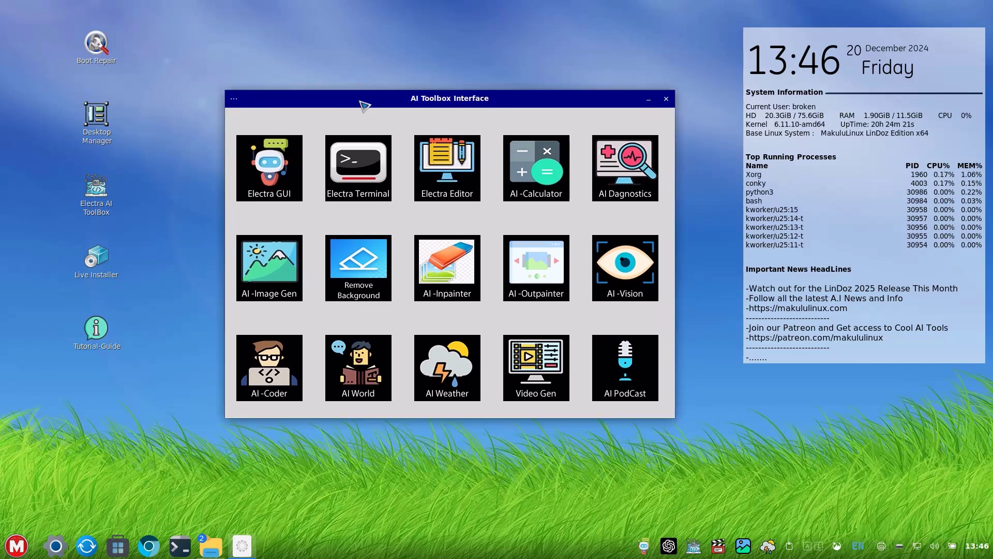
{"action": "left_click_drag", "start_coordinate": [364, 105], "coordinate": [350, 103]}
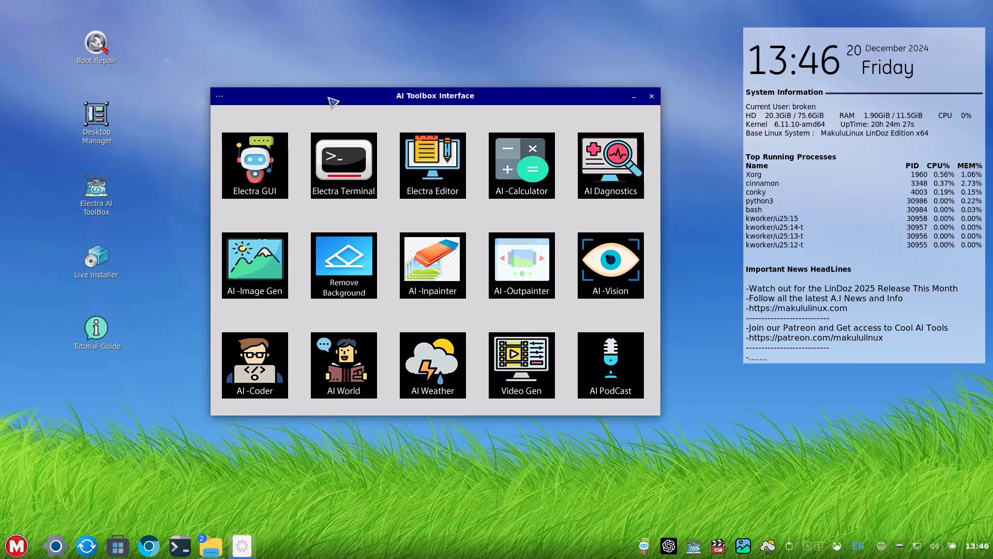
{"action": "left_click_drag", "start_coordinate": [331, 98], "coordinate": [321, 94]}
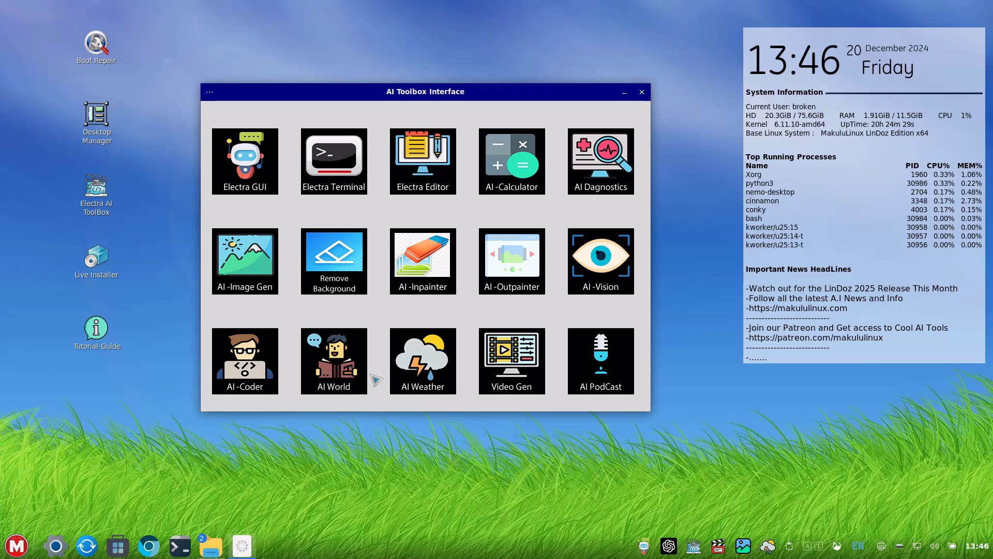
{"action": "mouse_move", "coordinate": [370, 96]}
{"action": "left_mouse_down"}
{"action": "mouse_move", "coordinate": [378, 95]}
{"action": "mouse_move", "coordinate": [358, 91]}
{"action": "left_mouse_up"}
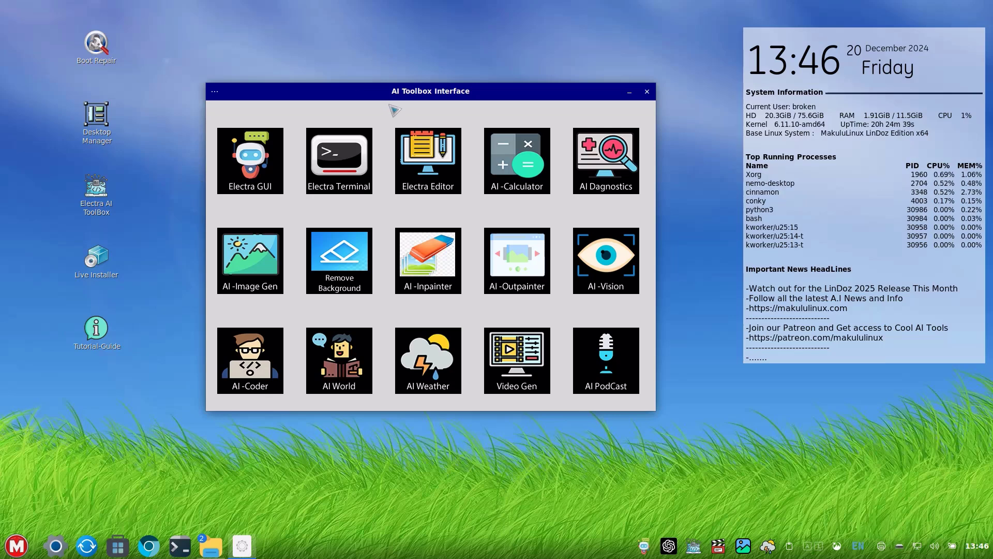
{"action": "mouse_move", "coordinate": [386, 97]}
{"action": "left_mouse_down"}
{"action": "mouse_move", "coordinate": [375, 78]}
{"action": "mouse_move", "coordinate": [389, 101]}
{"action": "left_mouse_up"}
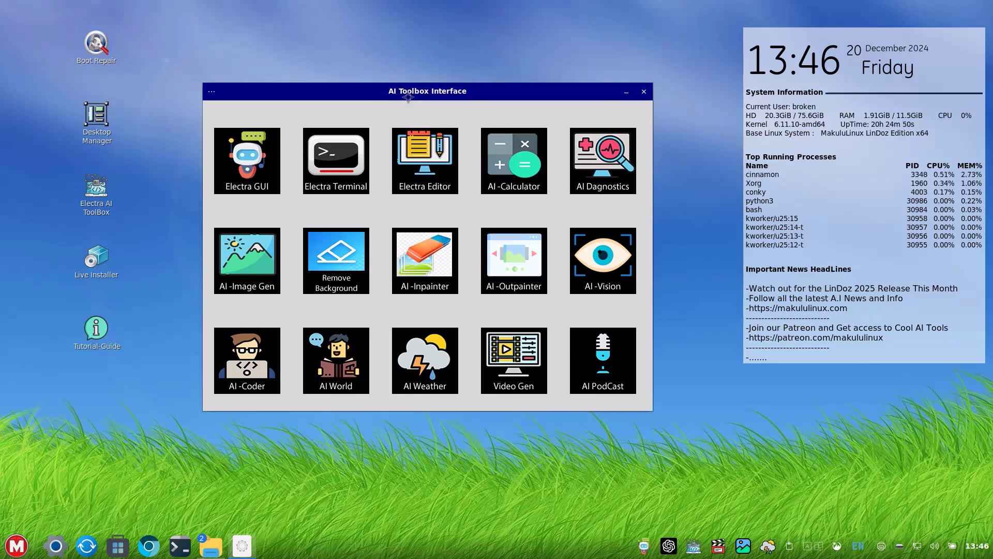
{"action": "left_click_drag", "start_coordinate": [412, 100], "coordinate": [413, 97]}
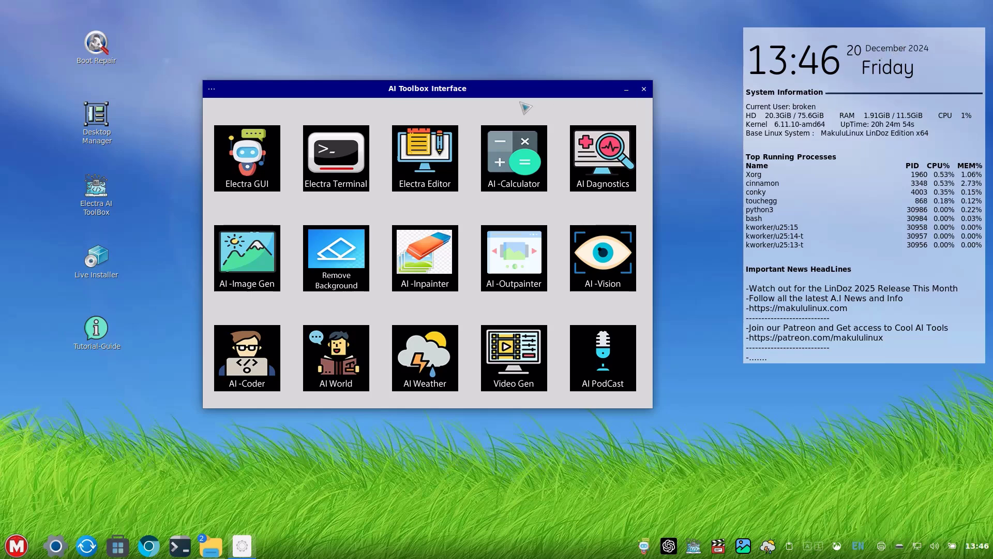
{"action": "left_click_drag", "start_coordinate": [425, 93], "coordinate": [426, 102]}
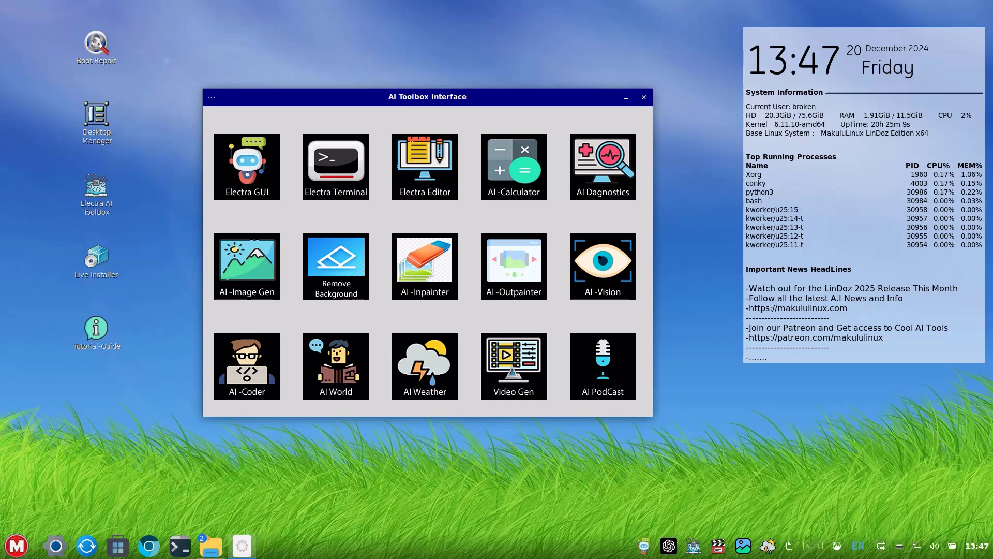
Launch the Video Gen tool from the AI ToolBox and move its window nearer the screen's upper edge
{"action": "left_click", "coordinate": [512, 371]}
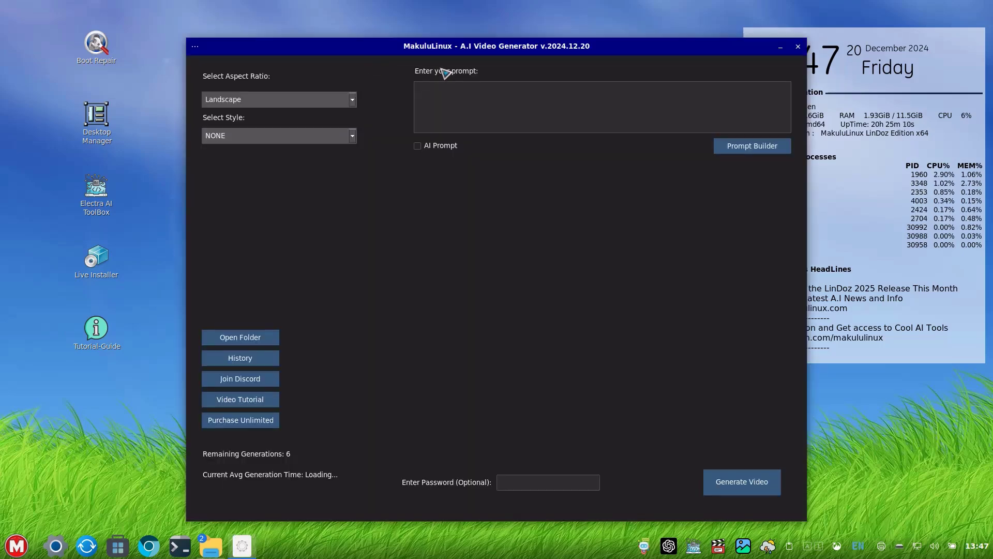
{"action": "left_click_drag", "start_coordinate": [431, 47], "coordinate": [354, 25]}
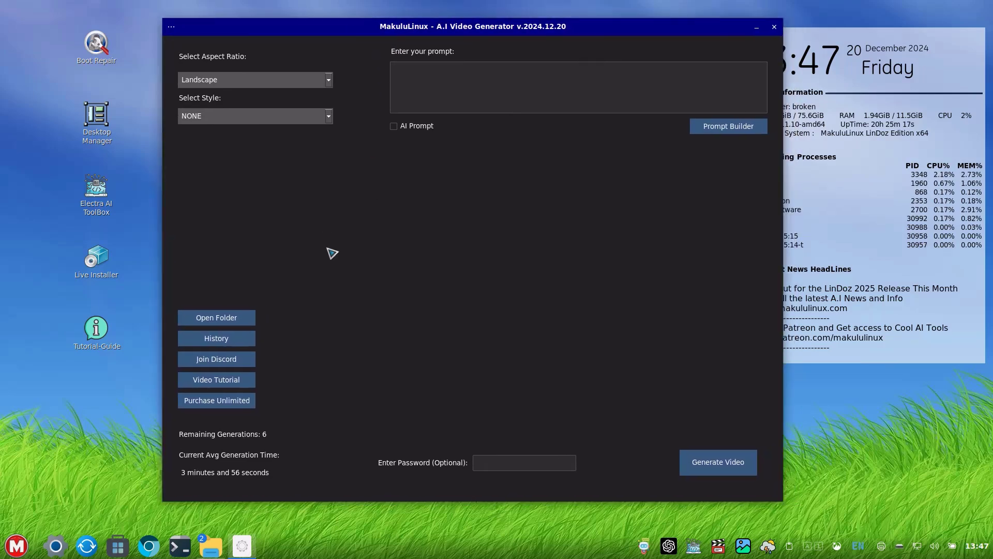
Open the Electra Terminal from the AI ToolBox in the Normal role (1), look over its instructions, and close it
{"action": "left_click", "coordinate": [98, 208]}
{"action": "double_click", "coordinate": [97, 209]}
{"action": "left_click", "coordinate": [408, 196]}
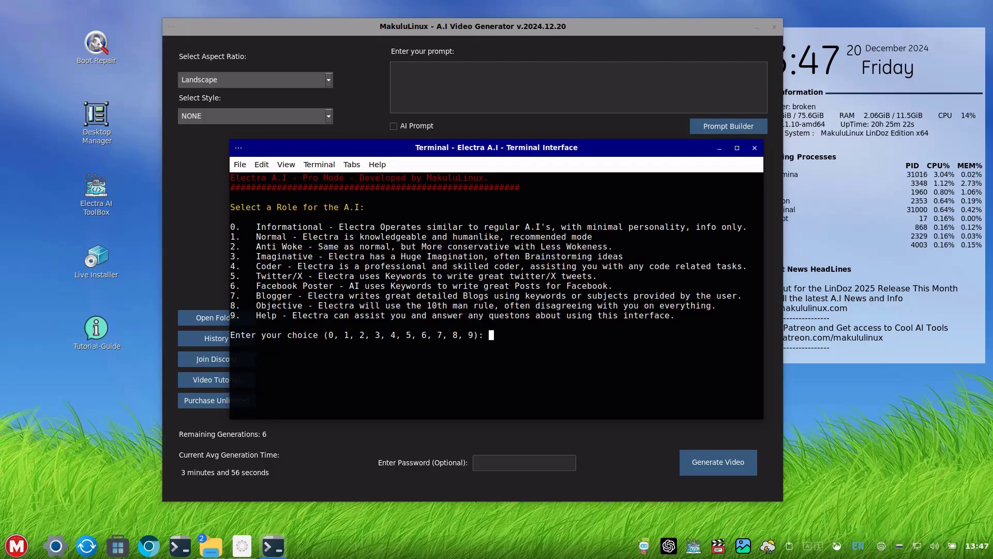
{"action": "type", "text": "1"}
{"action": "key", "text": "Return"}
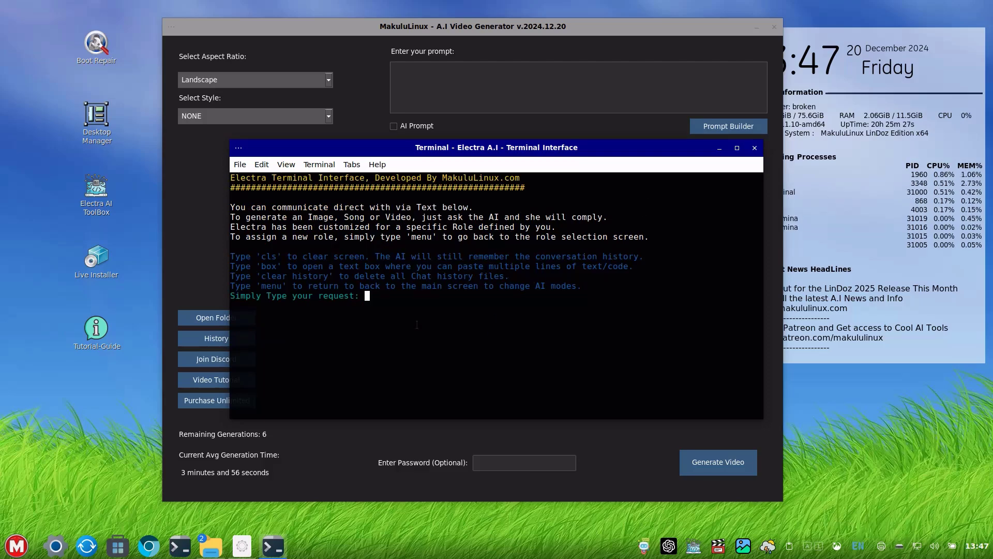
{"action": "left_click_drag", "start_coordinate": [500, 157], "coordinate": [489, 153]}
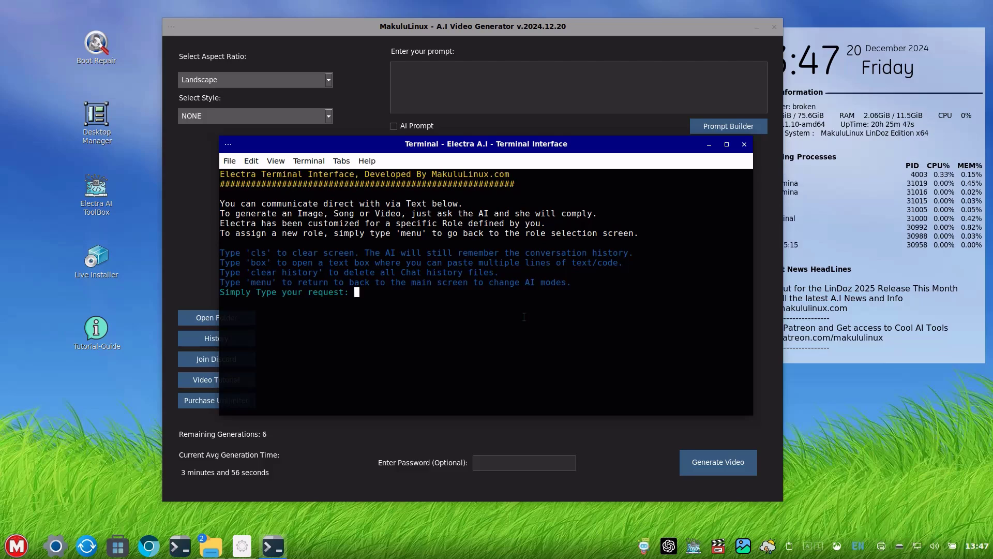
{"action": "mouse_move", "coordinate": [582, 150]}
{"action": "left_mouse_down"}
{"action": "mouse_move", "coordinate": [637, 173]}
{"action": "mouse_move", "coordinate": [616, 189]}
{"action": "mouse_move", "coordinate": [578, 137]}
{"action": "left_mouse_up"}
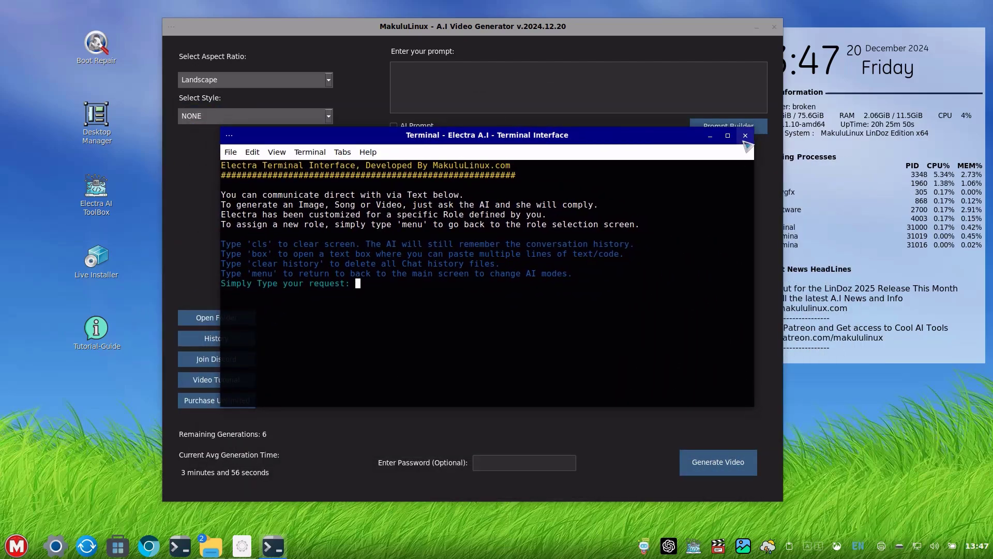
{"action": "left_click", "coordinate": [727, 138]}
Reopen the Electra AI ToolBox to view its tools again, and close it to return to the video generator
{"action": "mouse_move", "coordinate": [423, 33]}
{"action": "left_mouse_down"}
{"action": "mouse_move", "coordinate": [437, 34]}
{"action": "mouse_move", "coordinate": [426, 27]}
{"action": "mouse_move", "coordinate": [408, 51]}
{"action": "mouse_move", "coordinate": [402, 35]}
{"action": "mouse_move", "coordinate": [417, 21]}
{"action": "left_mouse_up"}
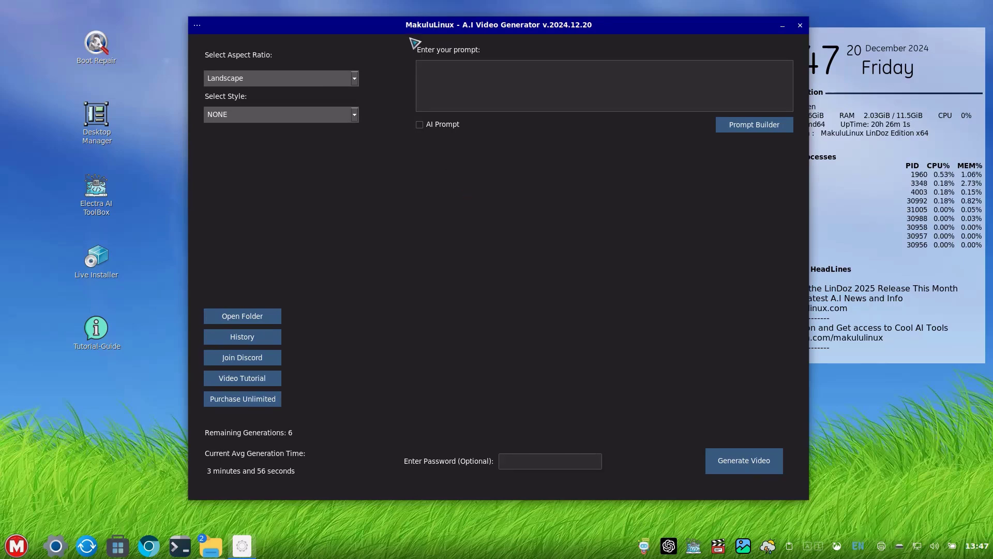
{"action": "left_click_drag", "start_coordinate": [412, 28], "coordinate": [390, 26]}
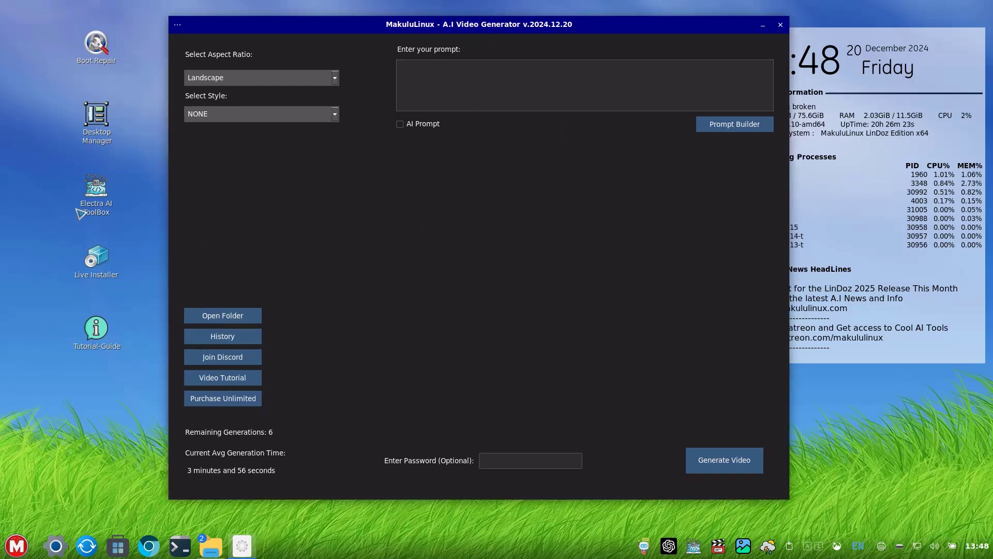
{"action": "double_click", "coordinate": [93, 204]}
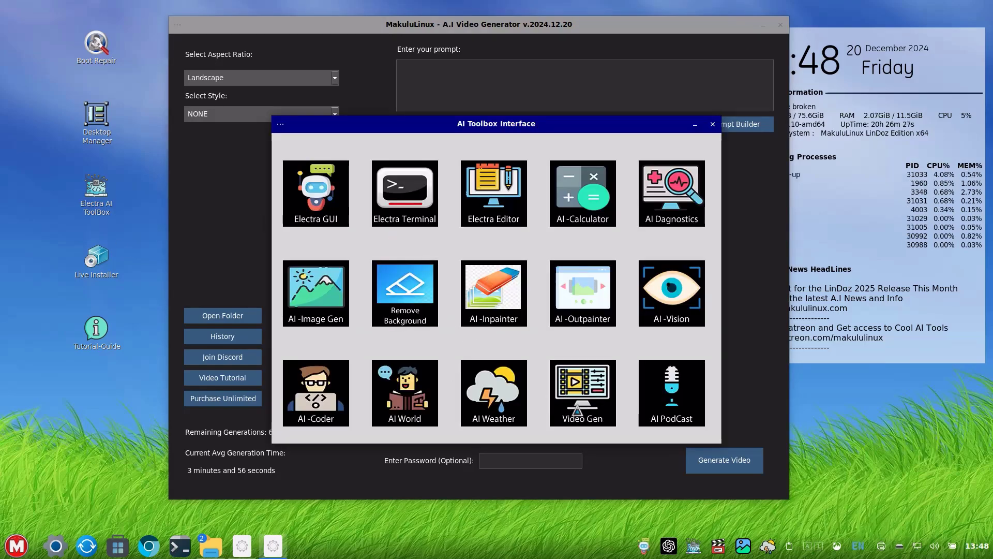
{"action": "left_click", "coordinate": [712, 123]}
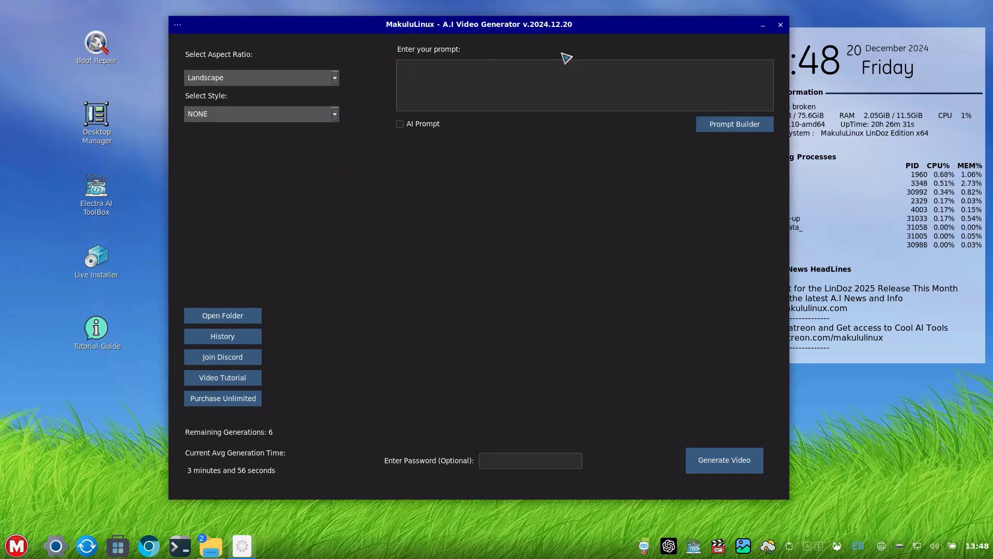
Look over the prompt field and the available aspect ratio options of the video generator
{"action": "left_click", "coordinate": [491, 93]}
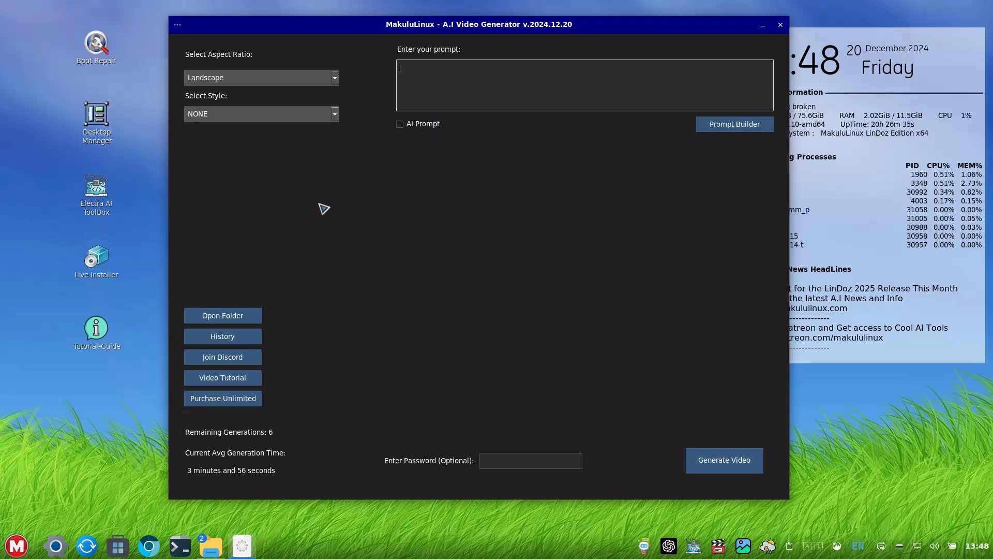
{"action": "left_click", "coordinate": [317, 82]}
{"action": "left_click", "coordinate": [317, 85]}
{"action": "left_click", "coordinate": [317, 82]}
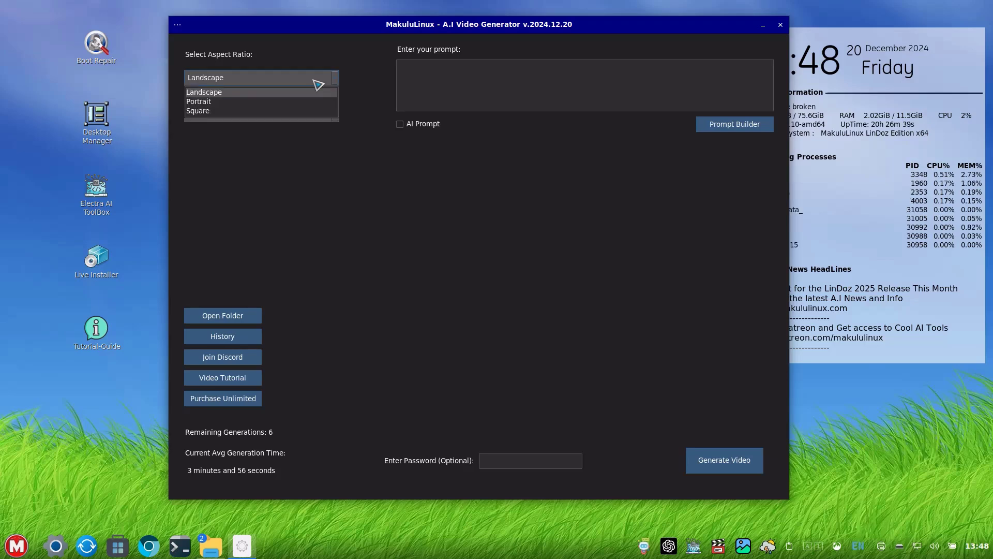
{"action": "left_click", "coordinate": [316, 85]}
Try the ANIME style to preview its prompt description, and reset the style to NONE
{"action": "left_click", "coordinate": [310, 117]}
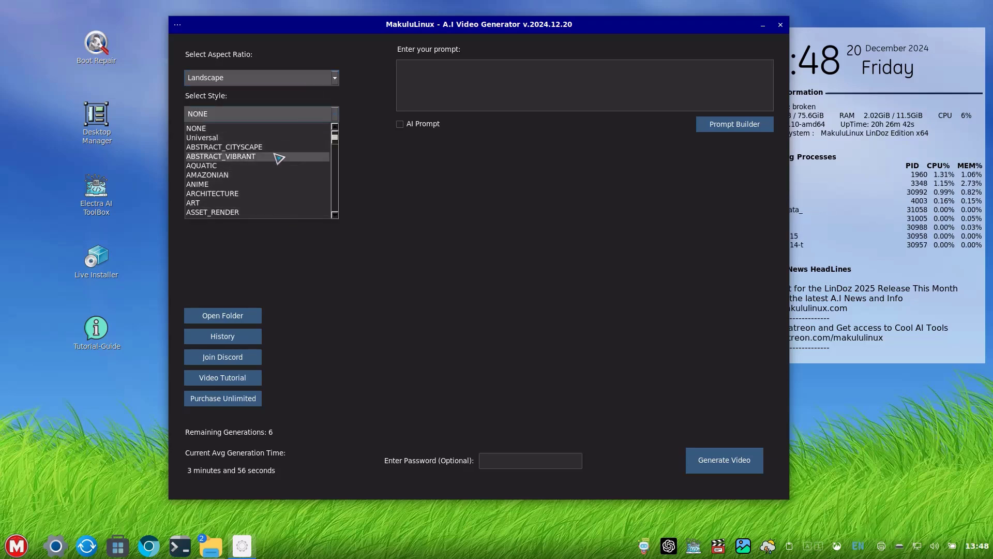
{"action": "left_click", "coordinate": [267, 184]}
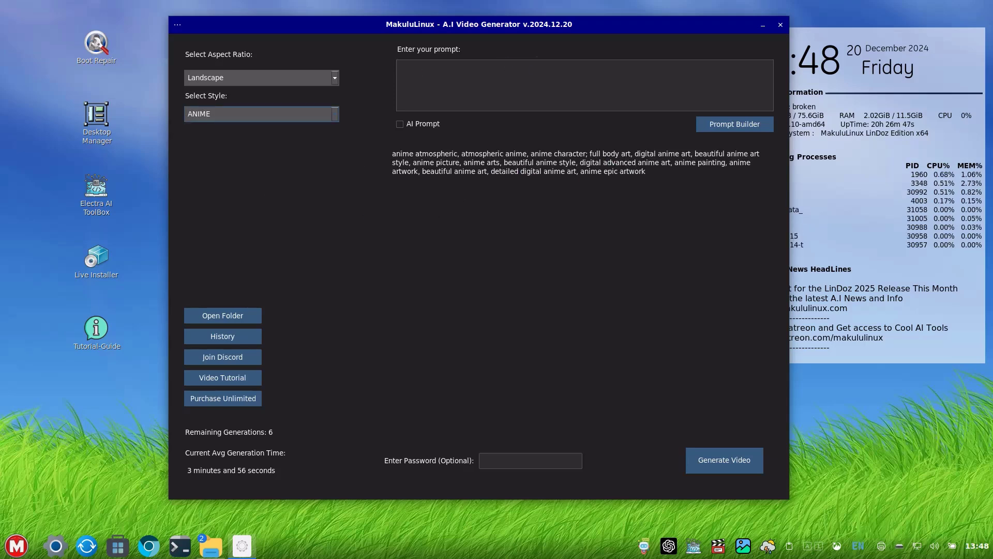
{"action": "left_click", "coordinate": [336, 115]}
{"action": "left_click", "coordinate": [314, 135]}
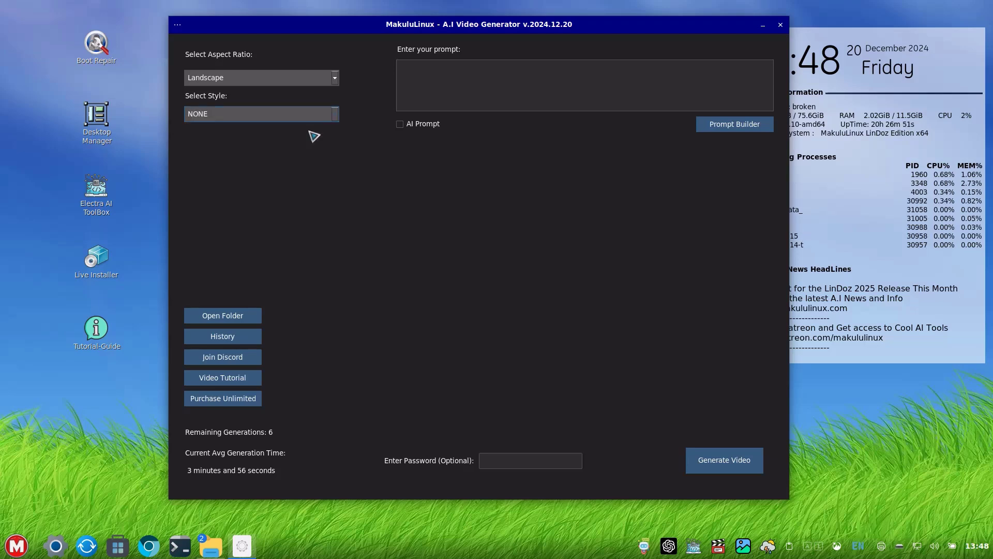
Browse the longer style list, preview the NEON style's description, and reset the style to NONE
{"action": "left_click", "coordinate": [335, 114]}
{"action": "scroll", "coordinate": [283, 199], "scroll_direction": "down", "scroll_amount": 5}
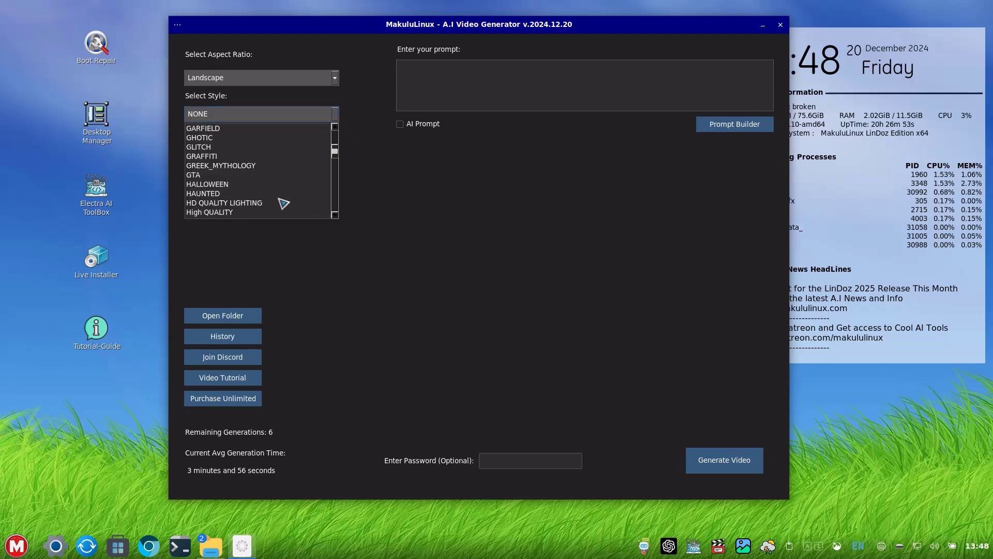
{"action": "scroll", "coordinate": [284, 203], "scroll_direction": "down", "scroll_amount": 8}
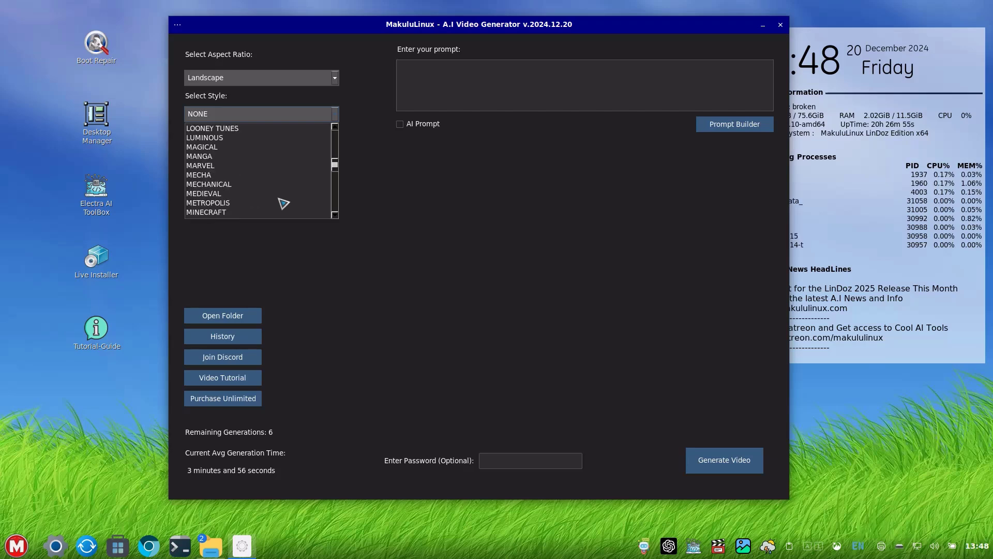
{"action": "scroll", "coordinate": [284, 203], "scroll_direction": "down", "scroll_amount": 3}
{"action": "left_click", "coordinate": [278, 179]}
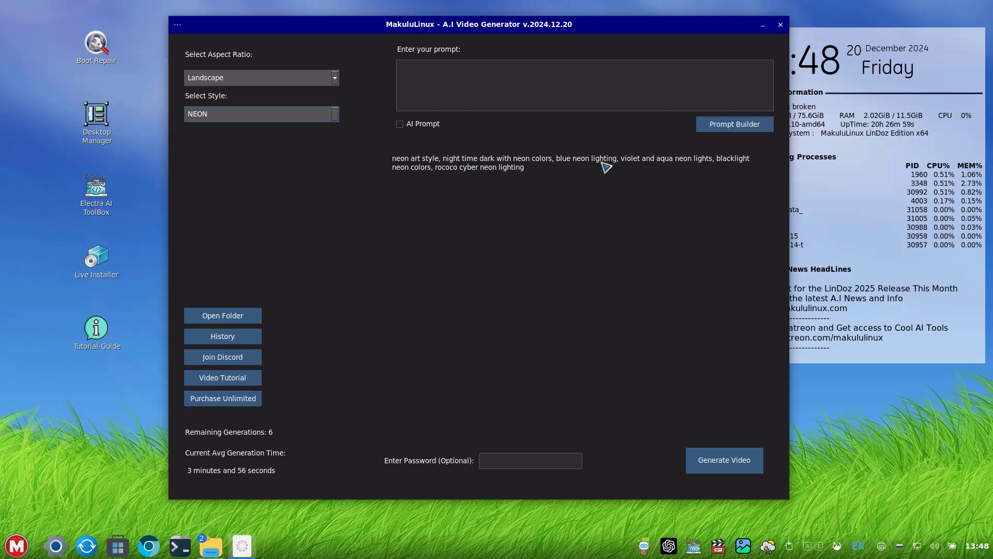
{"action": "left_click", "coordinate": [335, 115]}
{"action": "scroll", "coordinate": [290, 171], "scroll_direction": "up", "scroll_amount": 10}
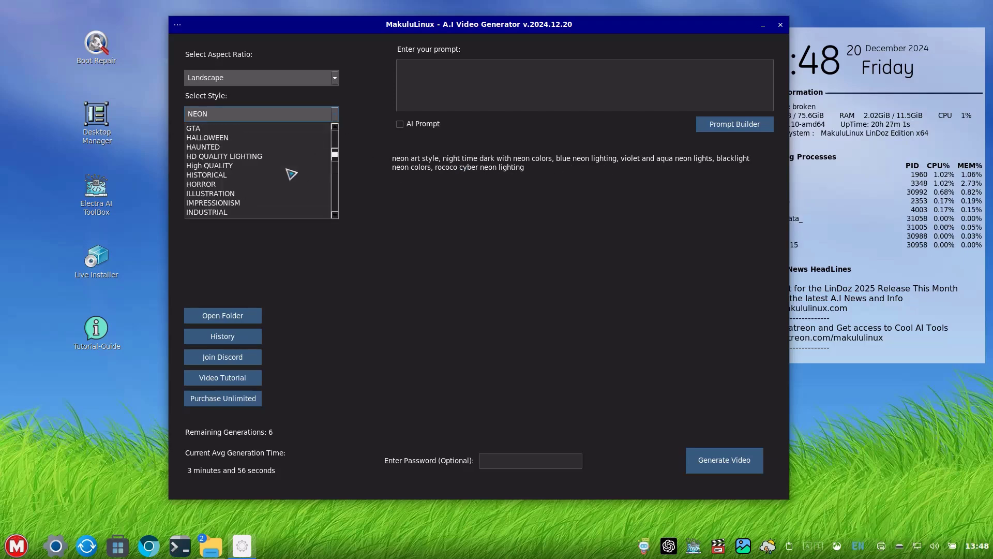
{"action": "left_click", "coordinate": [310, 130]}
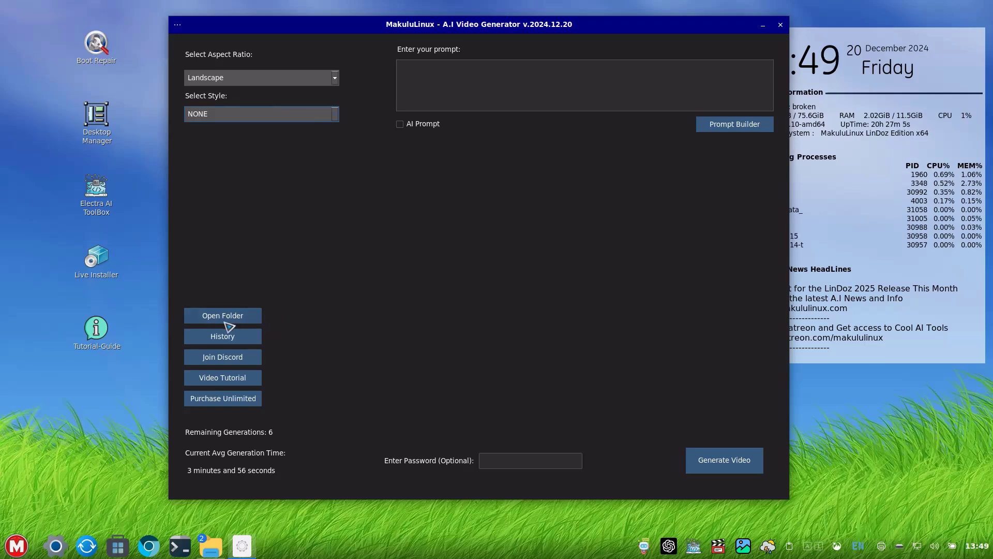
Open the folder of generated videos from the video generator, look through its files, and close it
{"action": "left_click", "coordinate": [230, 321]}
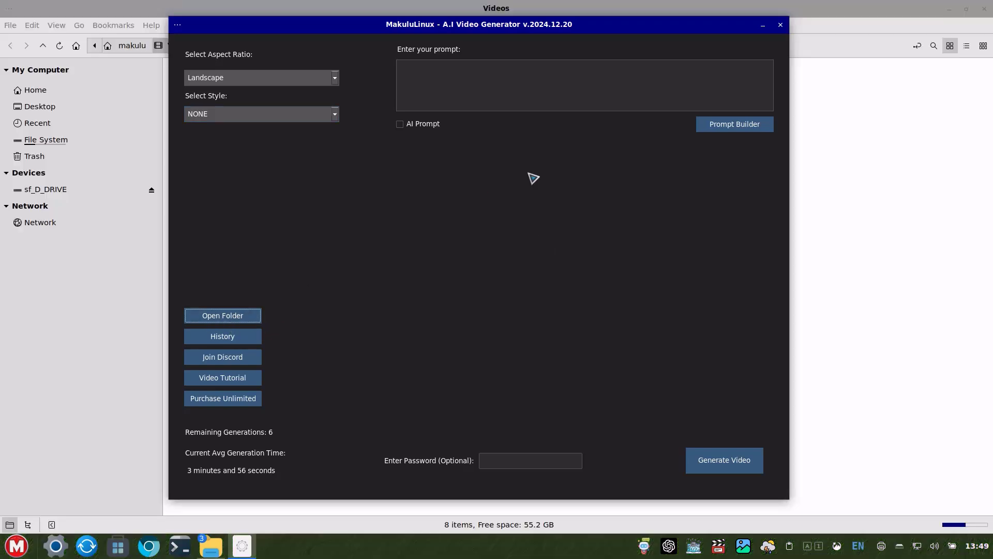
{"action": "left_click", "coordinate": [899, 178]}
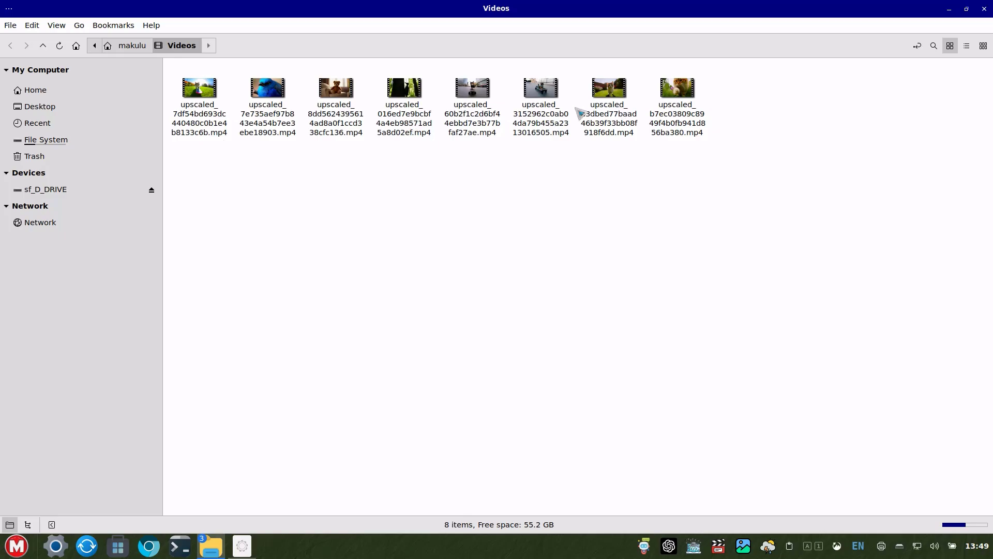
{"action": "left_click", "coordinate": [985, 9]}
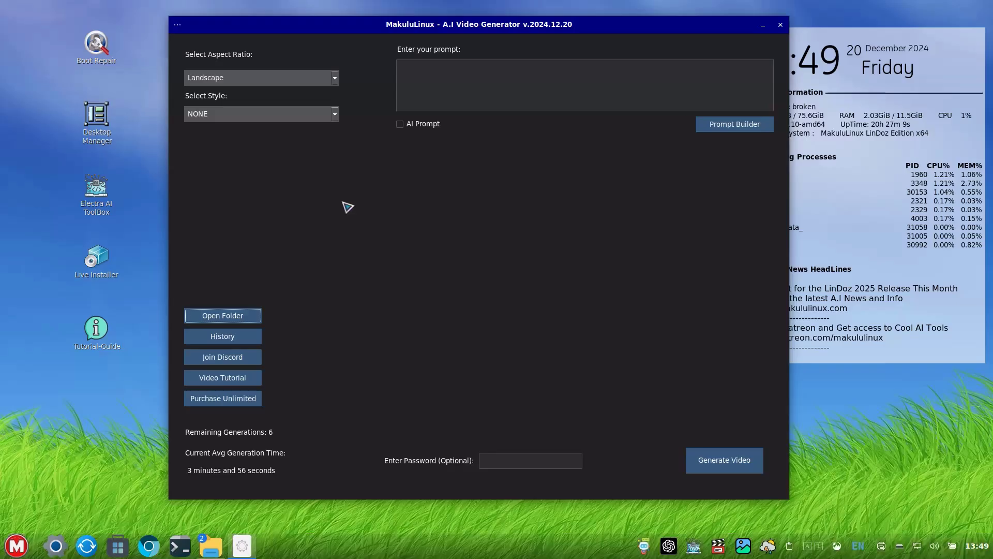
View the generation history with its full prompts and generation times, and close it
{"action": "left_click", "coordinate": [231, 344]}
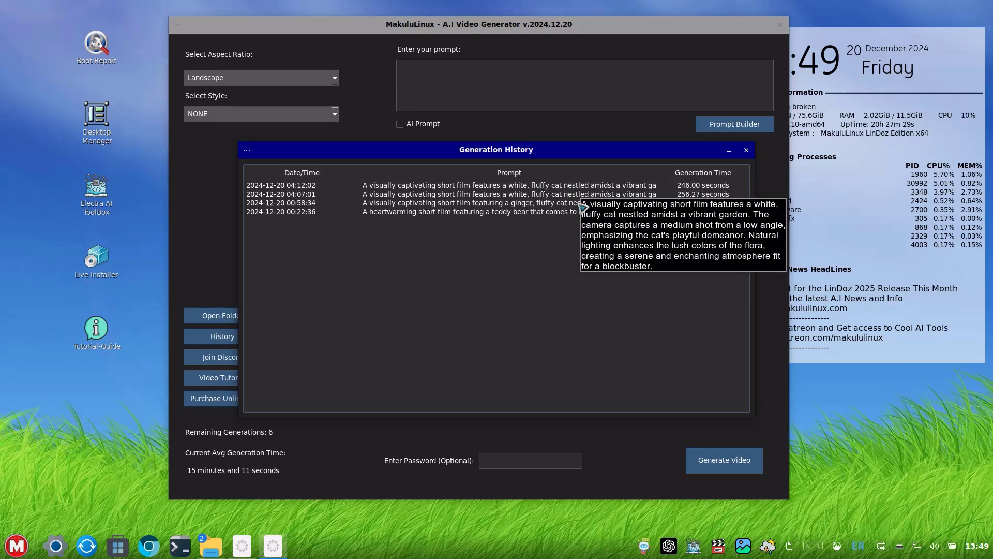
{"action": "left_click", "coordinate": [747, 150]}
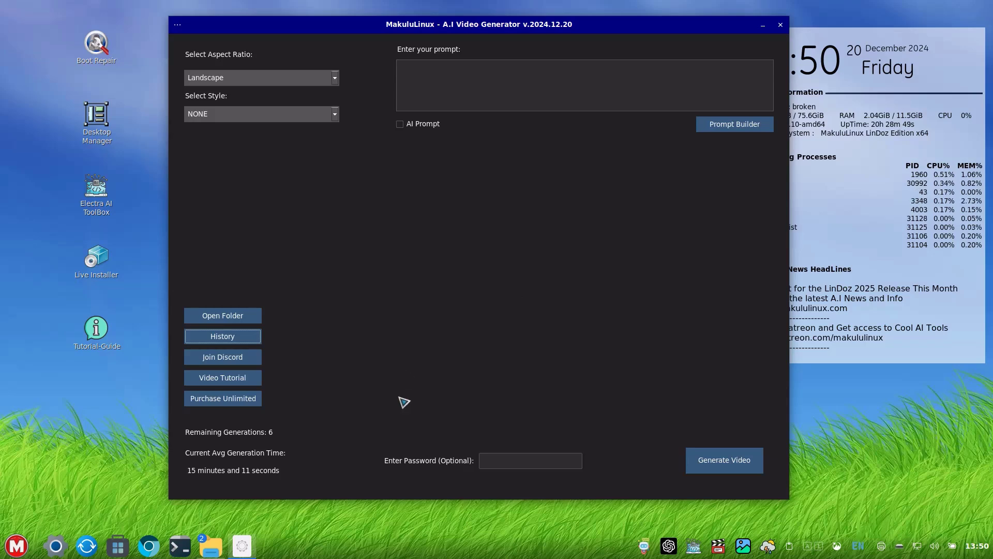
Enter the optional password in the video generator to unlock unlimited generations
{"action": "left_click", "coordinate": [495, 460]}
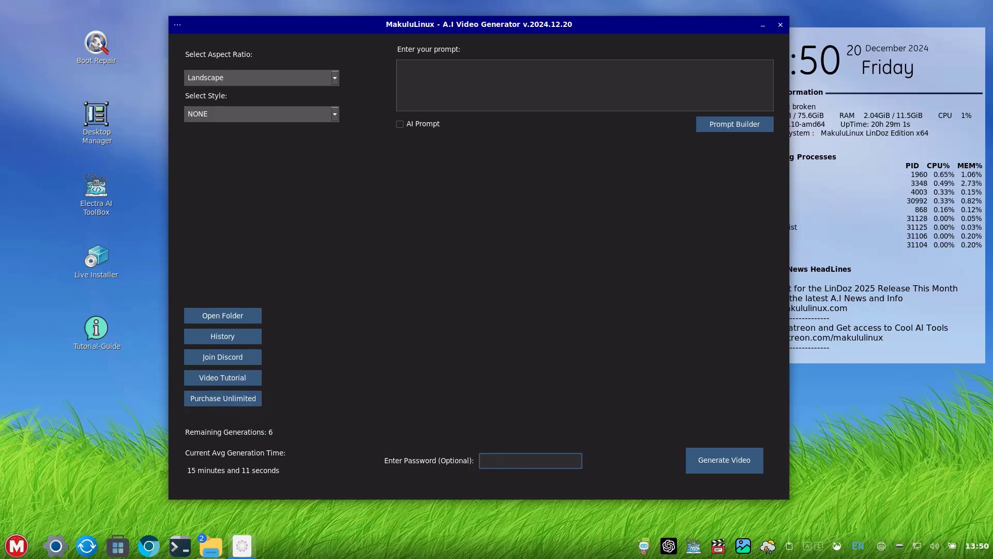
{"action": "type", "text": "*"}
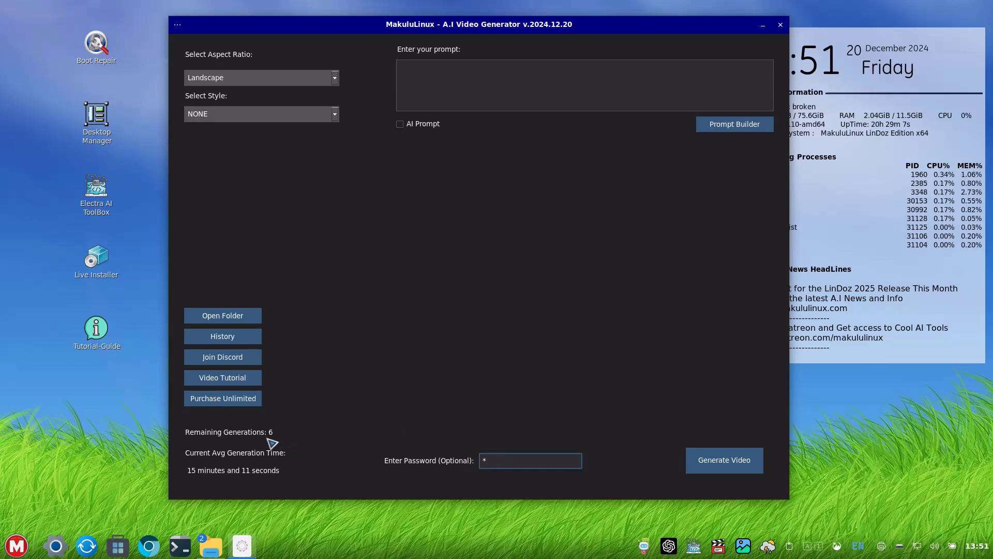
{"action": "type", "text": "*****"}
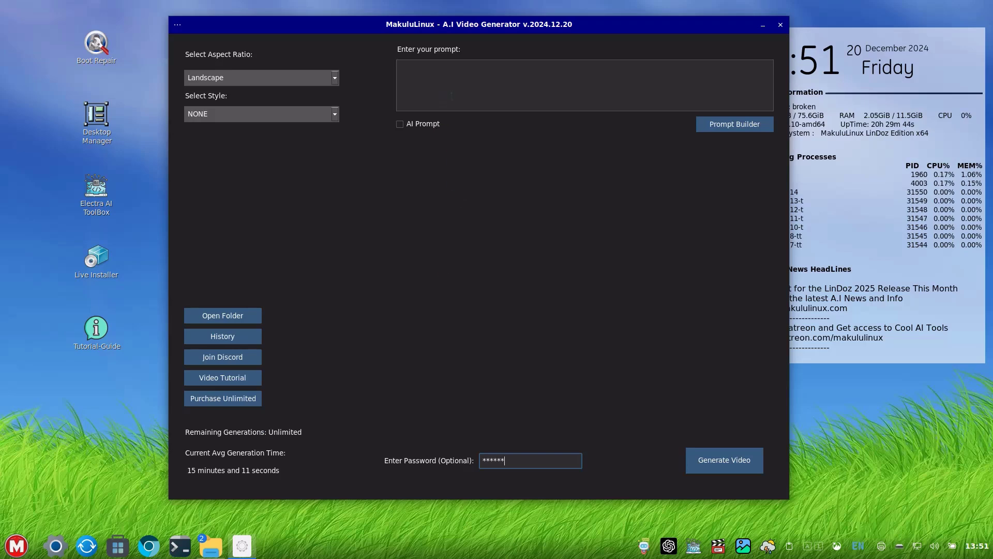
Try expanding the prompt "cat" with the AI Prompt option, and clear both the prompt text and the option
{"action": "left_click", "coordinate": [458, 76]}
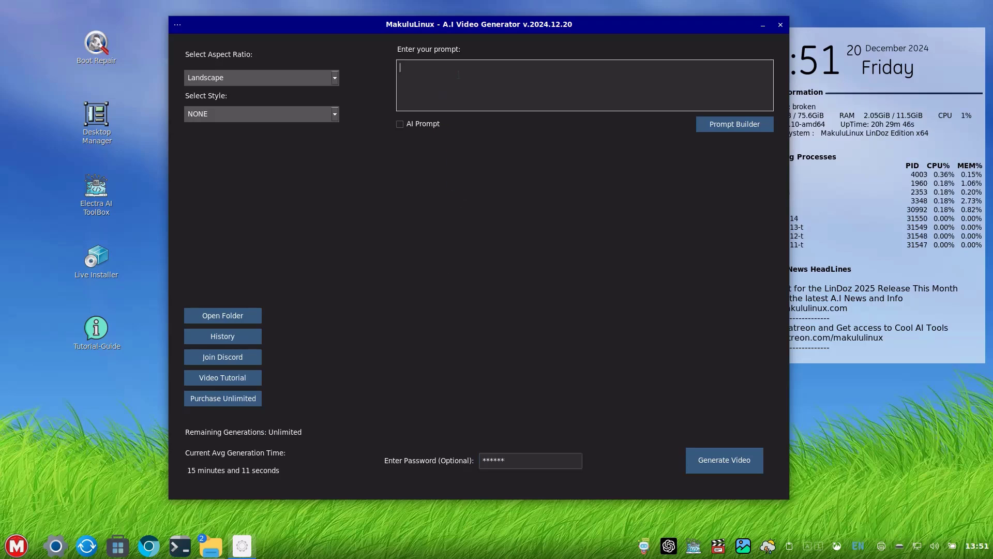
{"action": "type", "text": "cat"}
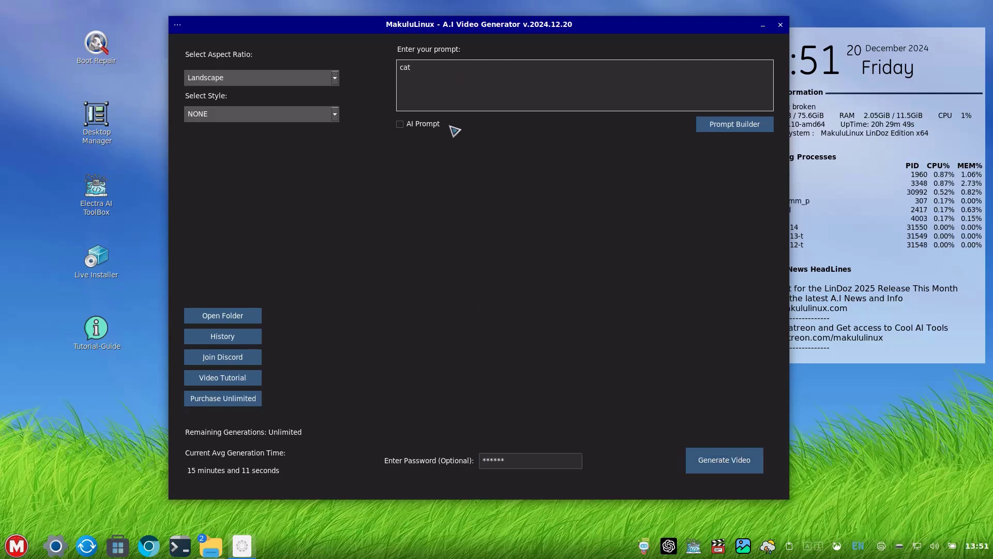
{"action": "left_click", "coordinate": [414, 126]}
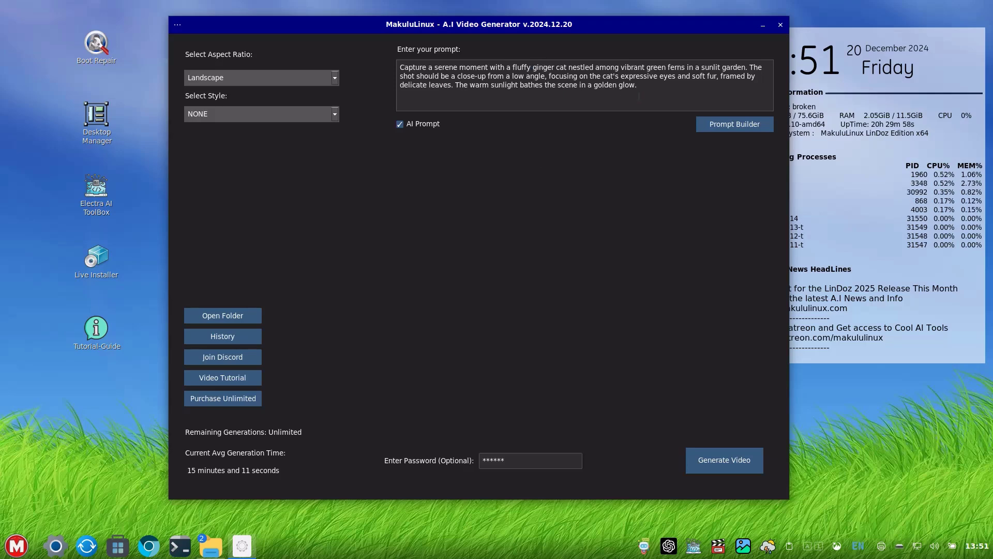
{"action": "left_click", "coordinate": [647, 86]}
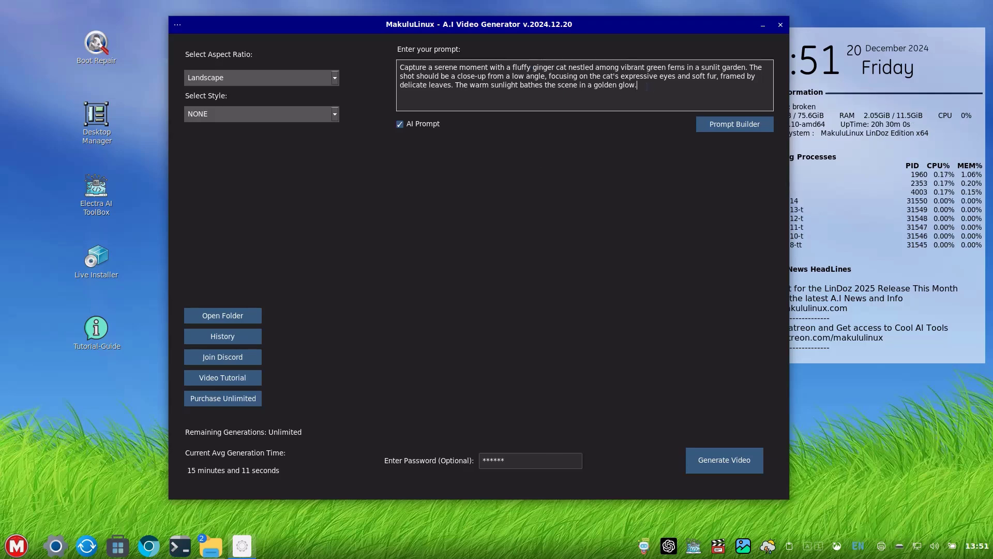
{"action": "left_click_drag", "start_coordinate": [637, 85], "coordinate": [400, 67]}
{"action": "key", "text": "BackSpace"}
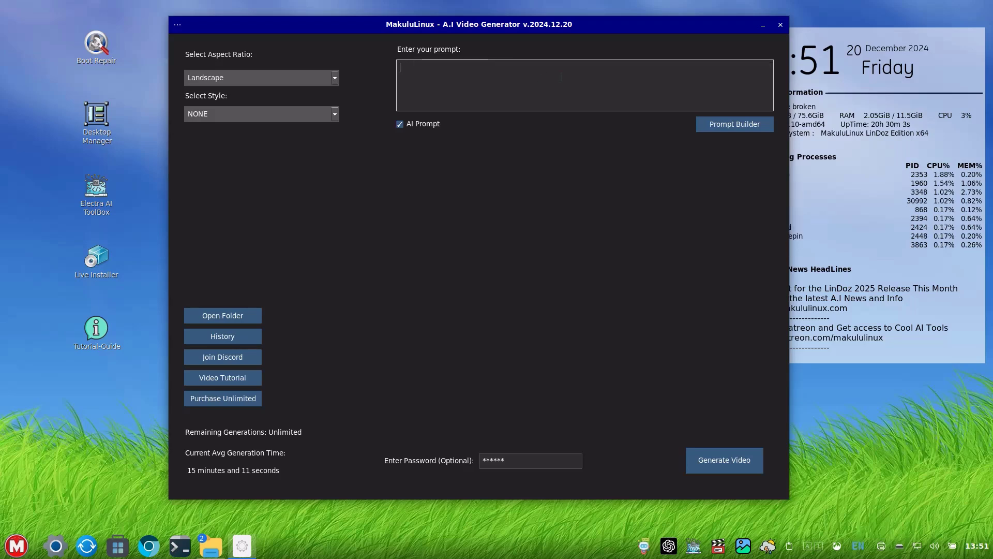
{"action": "left_click", "coordinate": [421, 126]}
{"action": "left_click", "coordinate": [479, 296]}
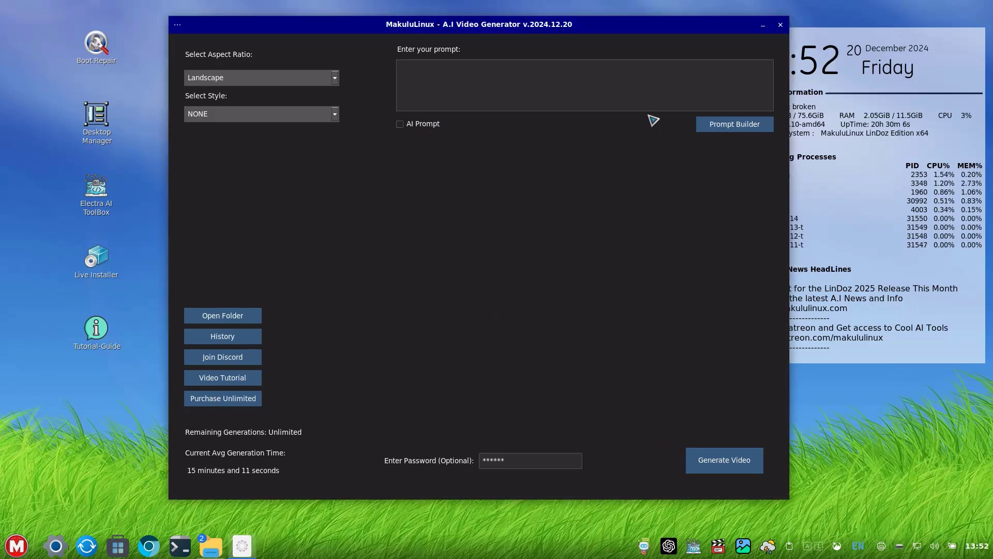
Open the Prompt Builder and set the genre to Short Film and the subject to "cat"
{"action": "left_click", "coordinate": [734, 129]}
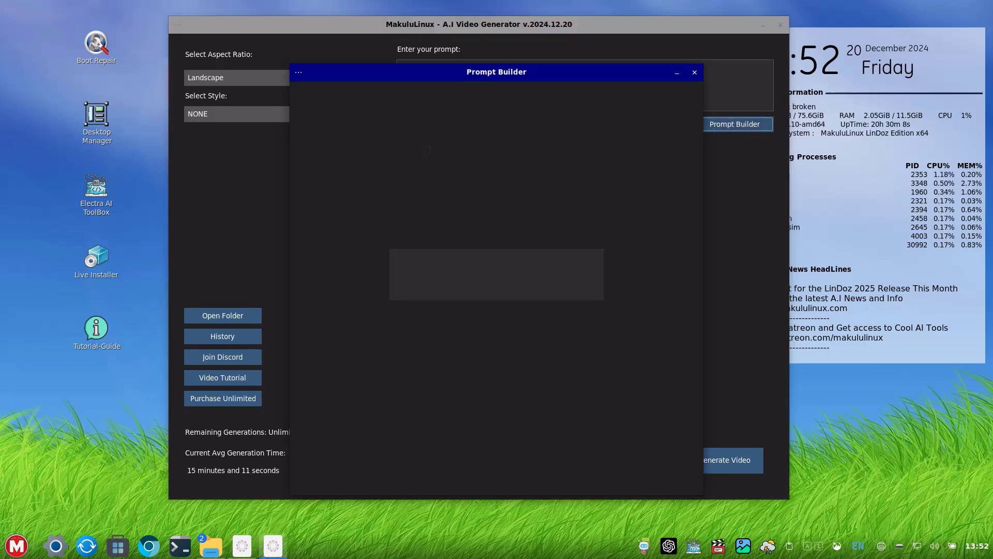
{"action": "left_click", "coordinate": [540, 109]}
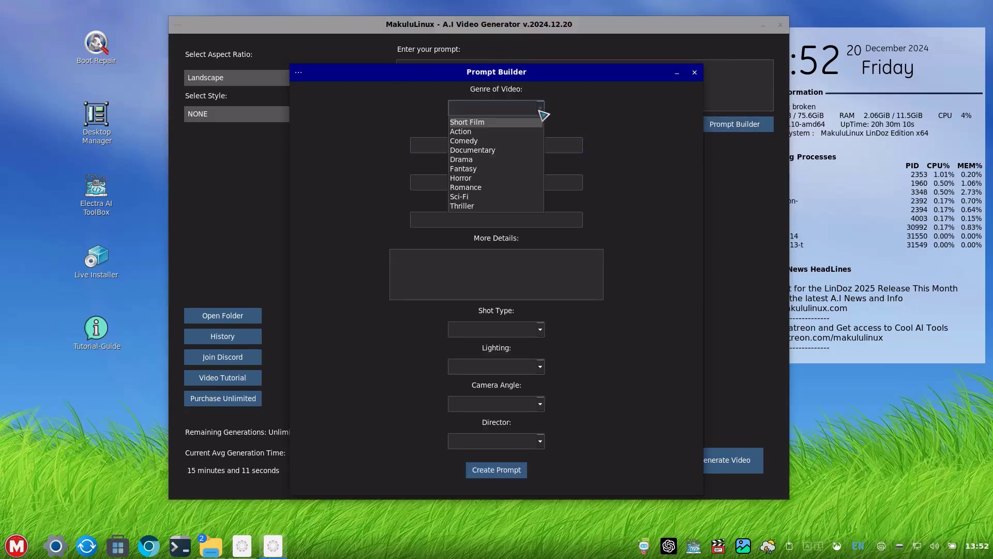
{"action": "left_click", "coordinate": [489, 125]}
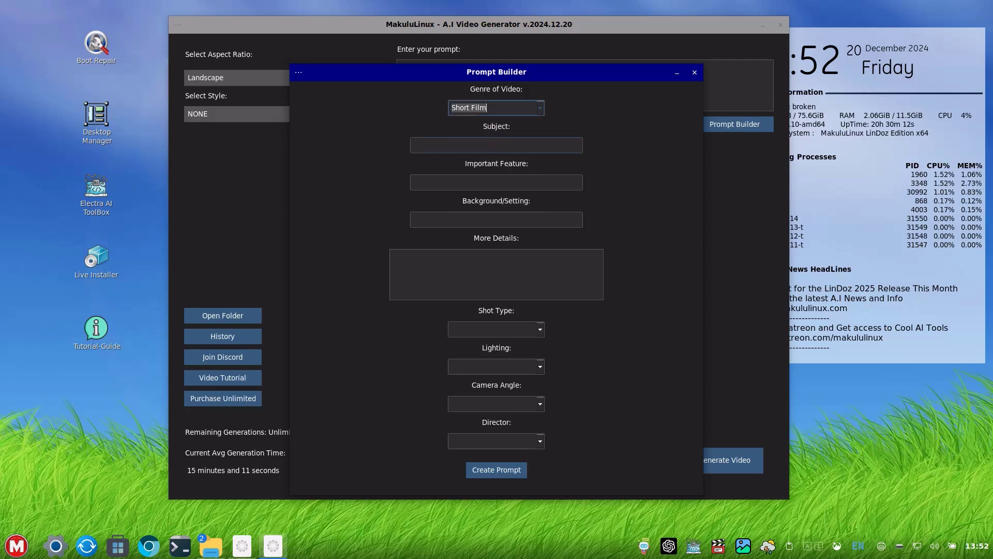
{"action": "left_click", "coordinate": [483, 146]}
{"action": "type", "text": "cat"}
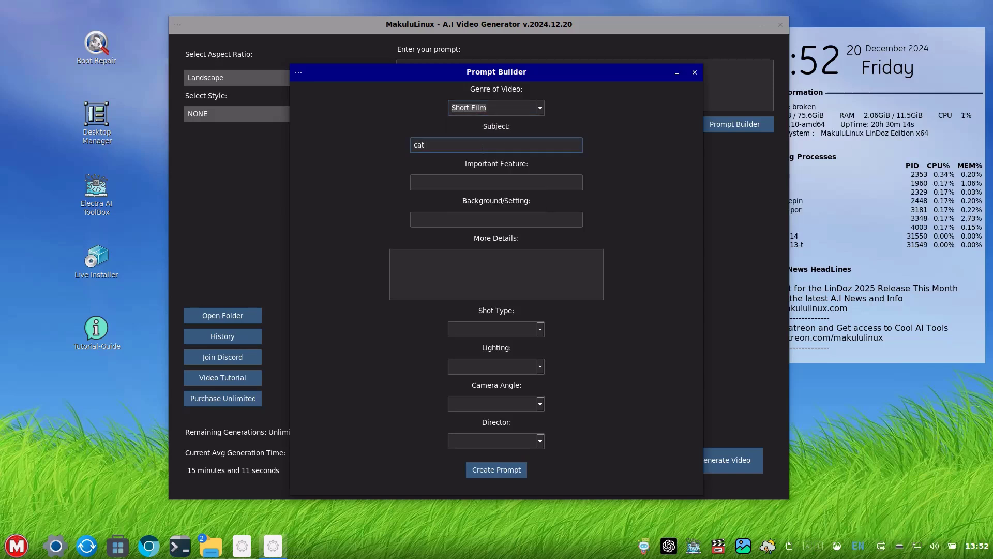
Enter "ginger cat" as the important feature in the Prompt Builder
{"action": "left_click", "coordinate": [483, 178]}
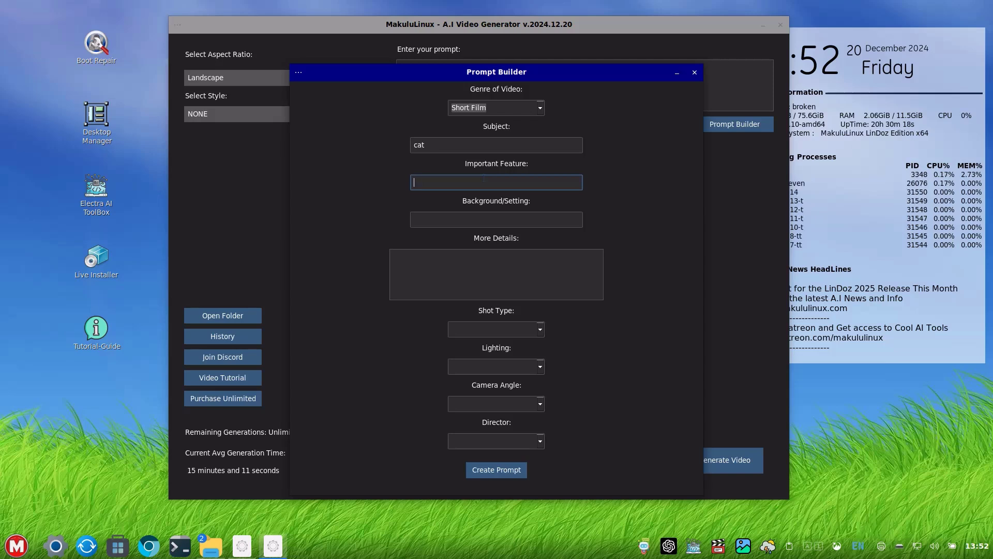
{"action": "type", "text": "ginge"}
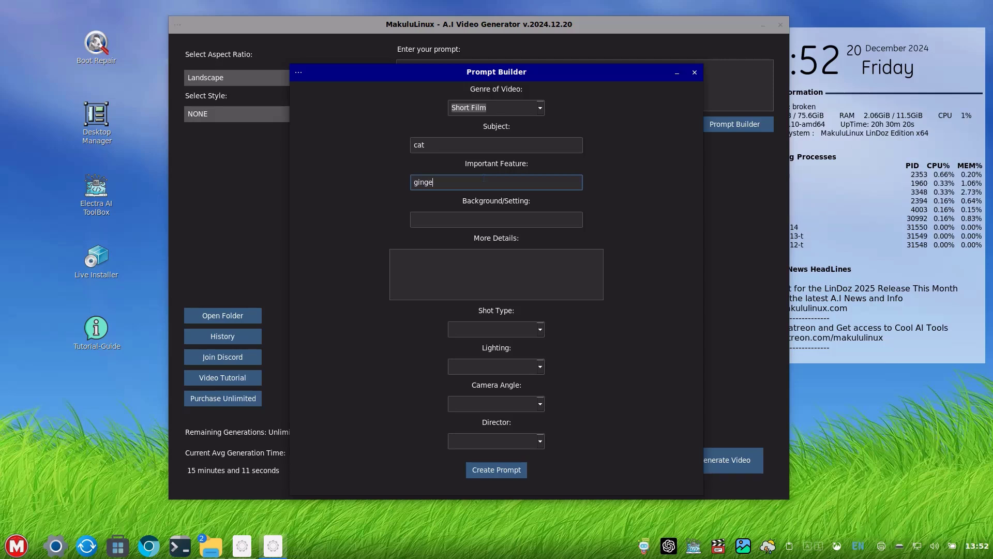
{"action": "type", "text": "r, f"}
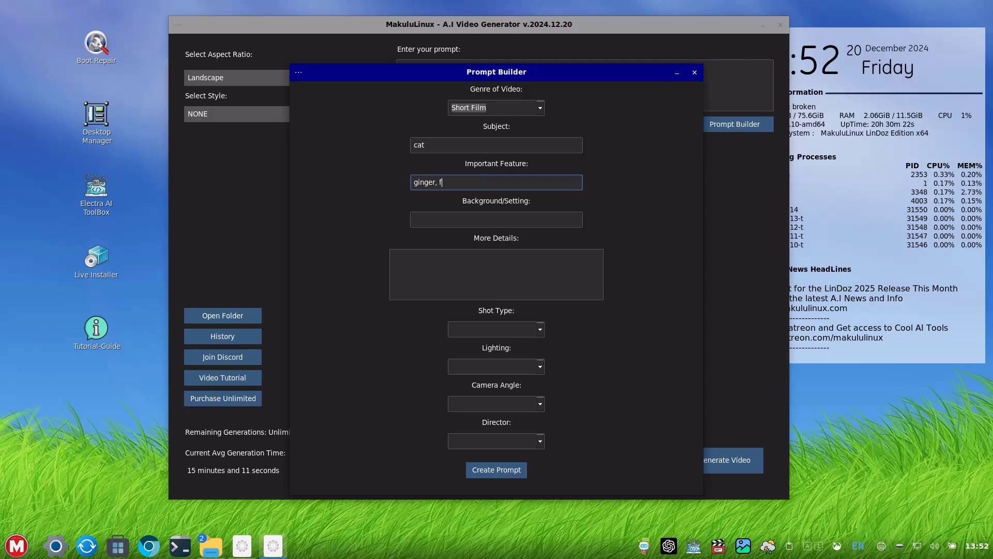
{"action": "key", "text": "BackSpace"}
{"action": "key", "text": "BackSpace"}
{"action": "type", "text": "at"}
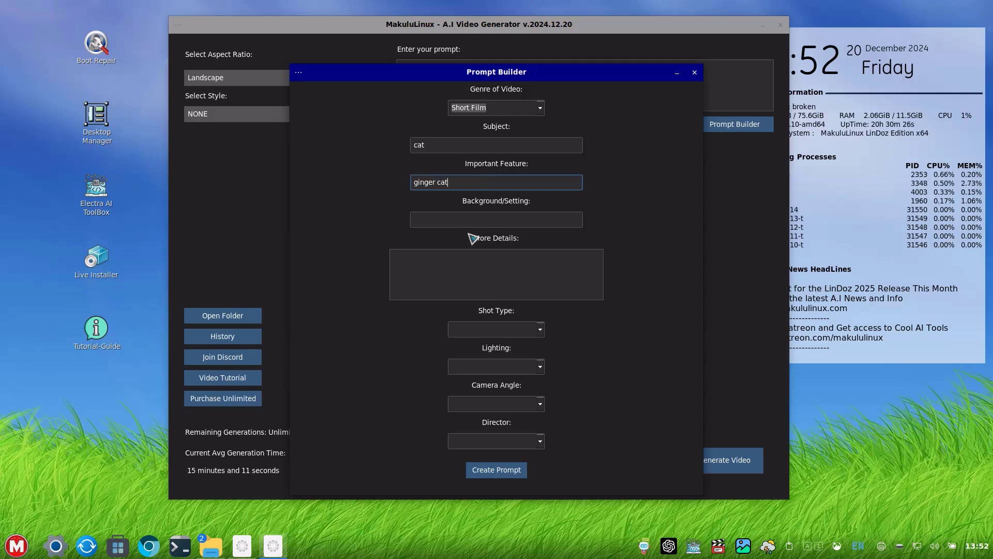
Set the background/setting to "garden" and add "having fun" under more details
{"action": "left_click", "coordinate": [460, 222]}
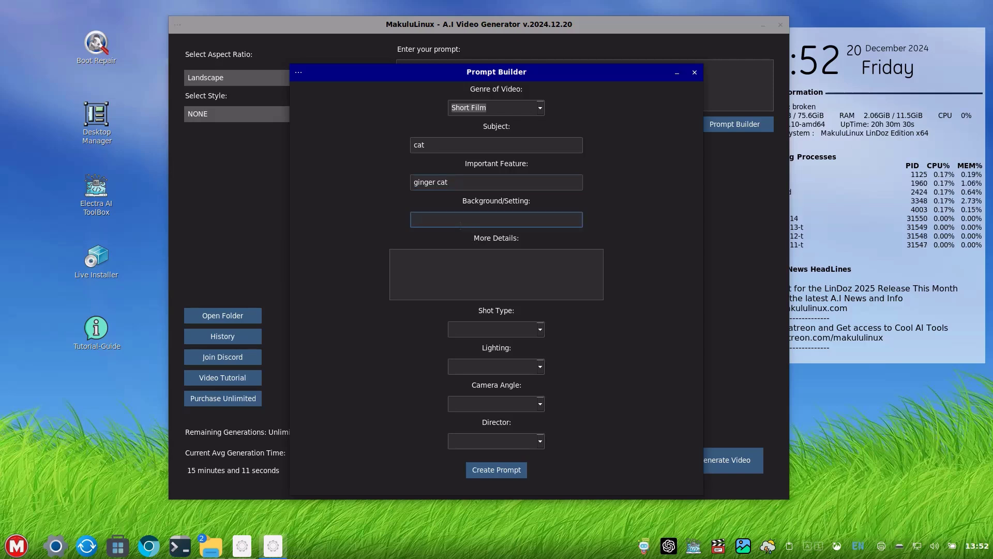
{"action": "type", "text": "g"}
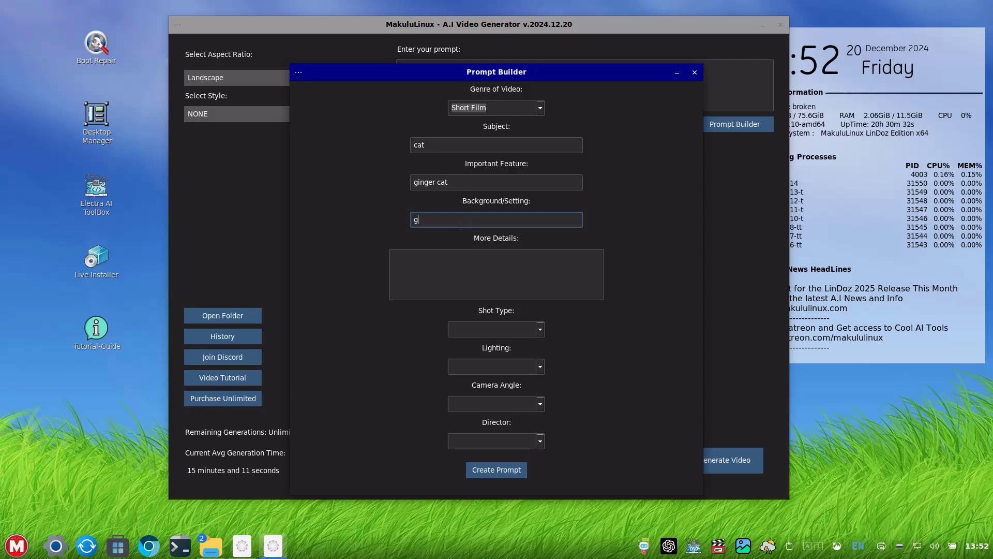
{"action": "type", "text": "arden"}
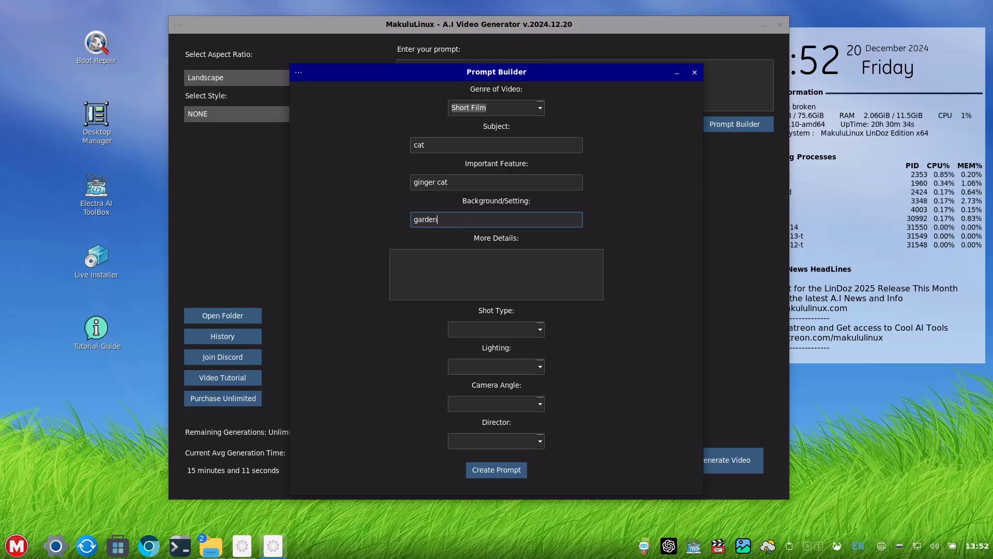
{"action": "left_click", "coordinate": [393, 257]}
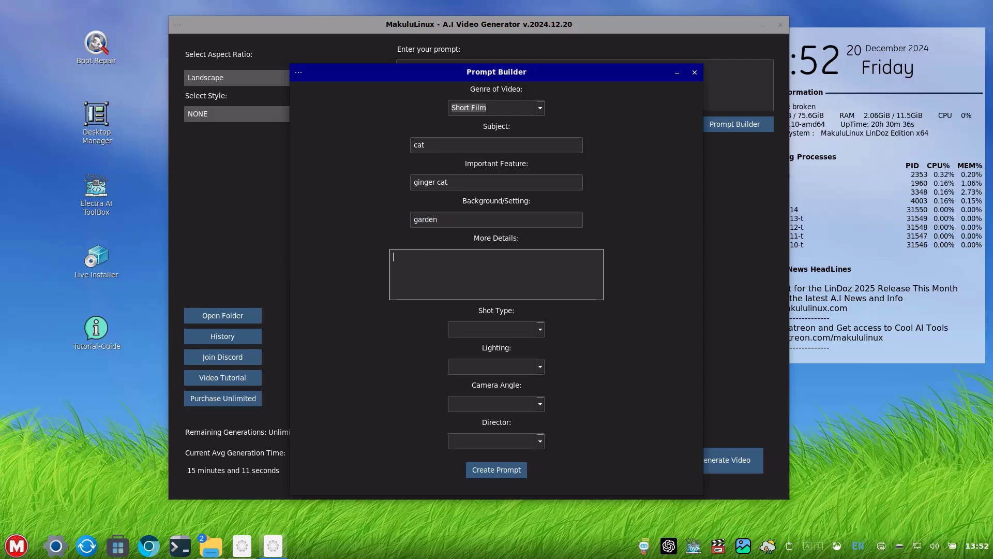
{"action": "type", "text": "having"}
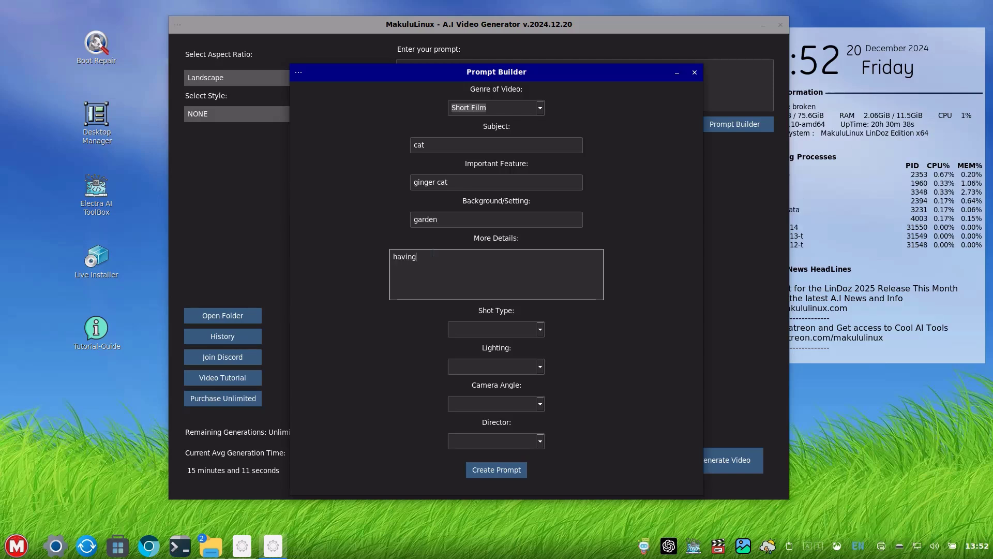
{"action": "type", "text": " fun"}
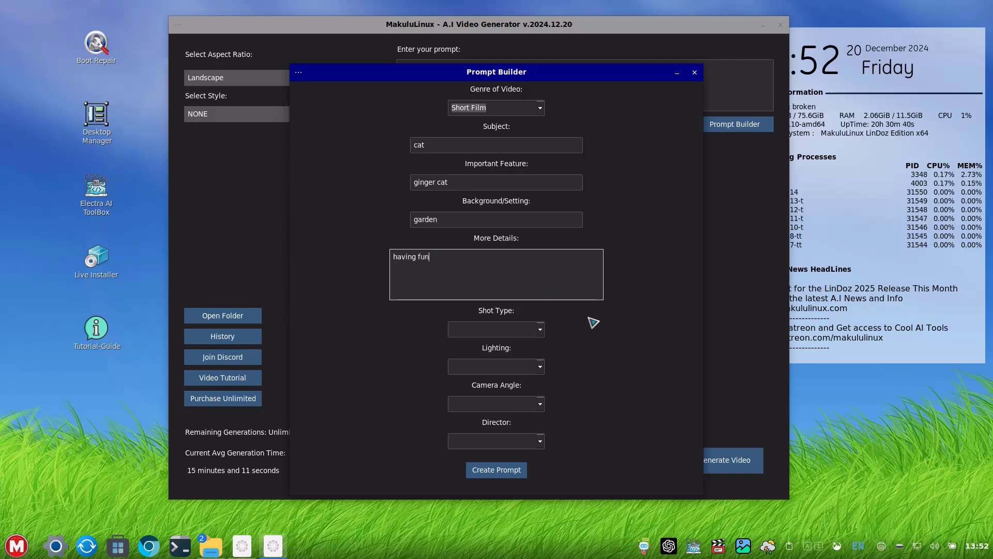
Set the shot type to Medium Shot and the lighting to Natural Lighting
{"action": "left_click", "coordinate": [541, 329]}
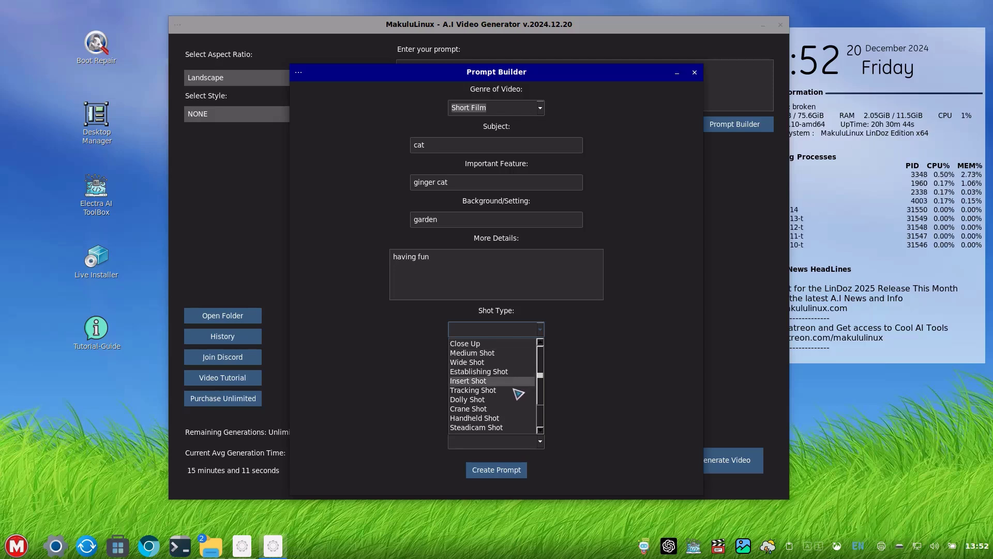
{"action": "scroll", "coordinate": [516, 409], "scroll_direction": "down", "scroll_amount": 2}
{"action": "scroll", "coordinate": [515, 410], "scroll_direction": "up", "scroll_amount": 2}
{"action": "left_click", "coordinate": [530, 353]}
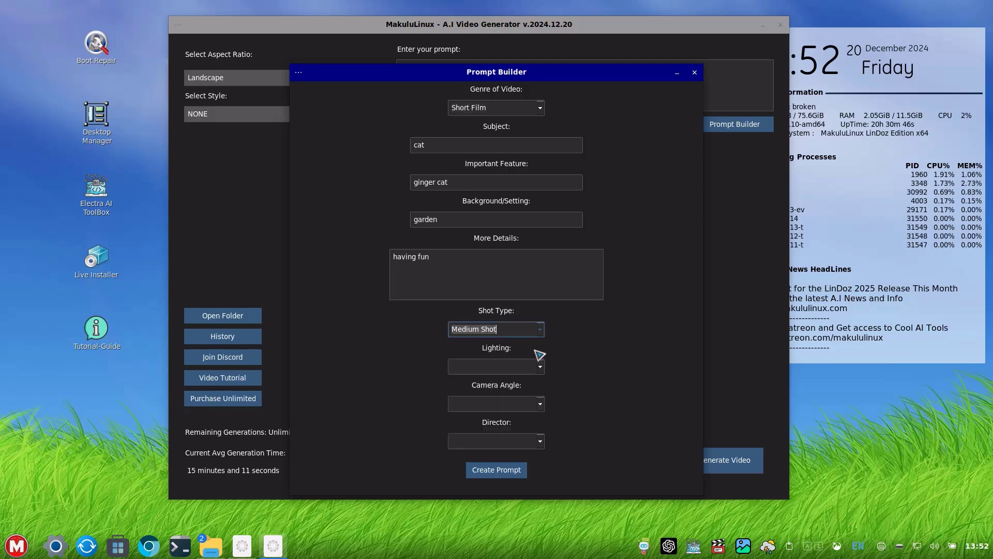
{"action": "left_click", "coordinate": [541, 370]}
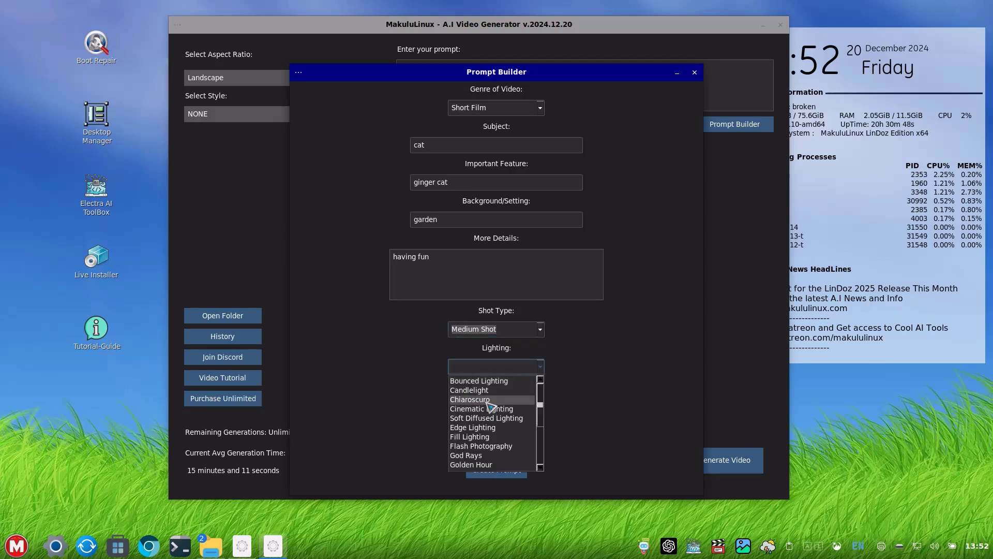
{"action": "scroll", "coordinate": [500, 455], "scroll_direction": "down", "scroll_amount": 5}
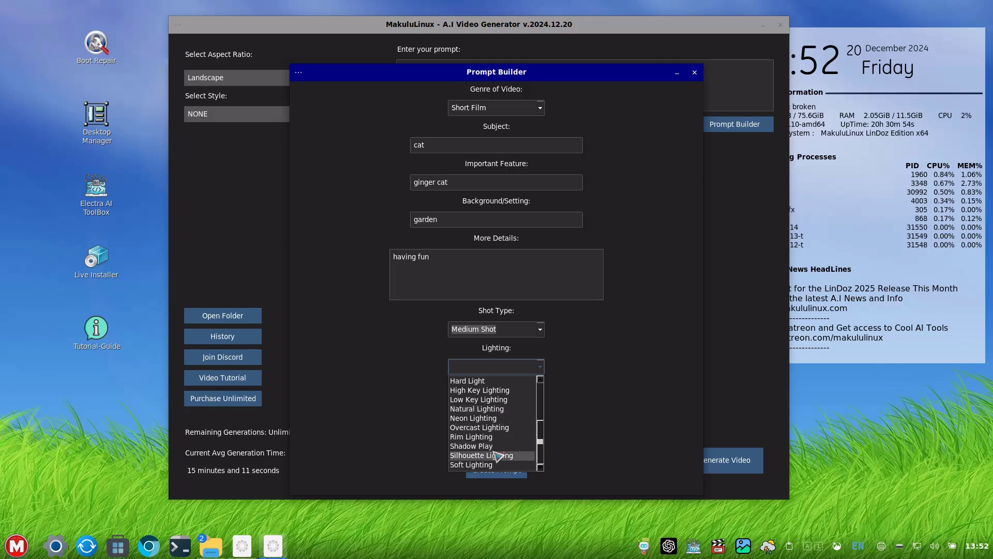
{"action": "left_click", "coordinate": [482, 409]}
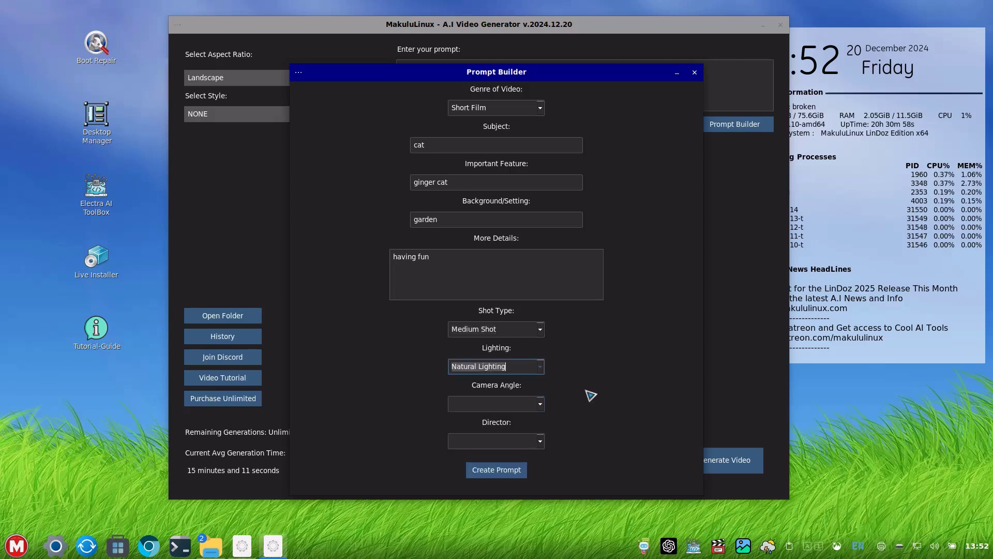
Set the camera angle to Low Angle and the director to James Cameron
{"action": "left_click", "coordinate": [542, 405]}
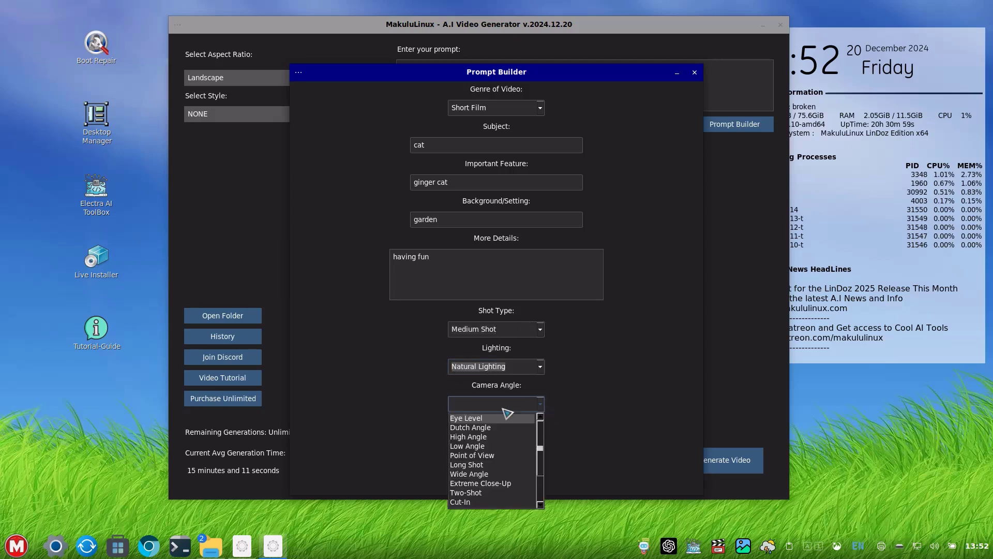
{"action": "left_click", "coordinate": [487, 447]}
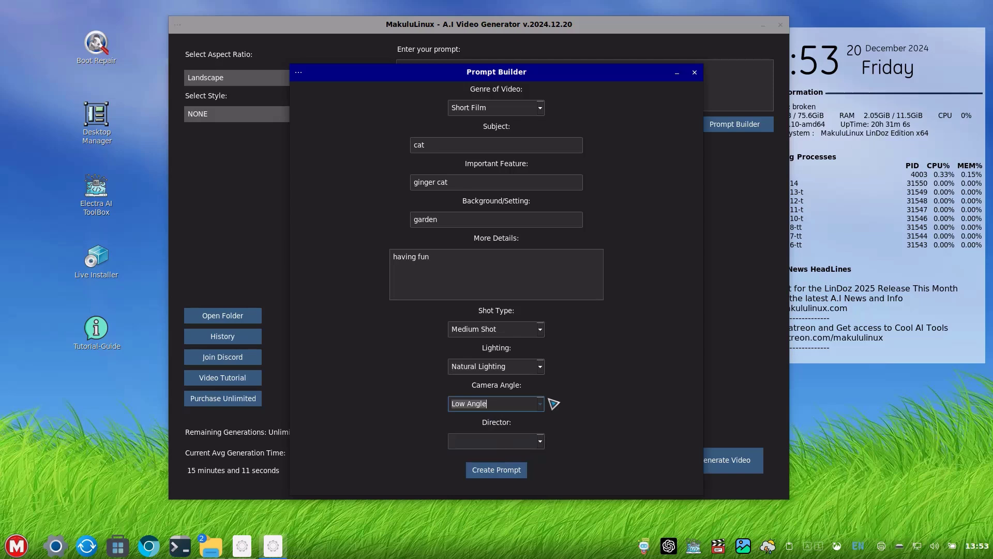
{"action": "left_click", "coordinate": [541, 442]}
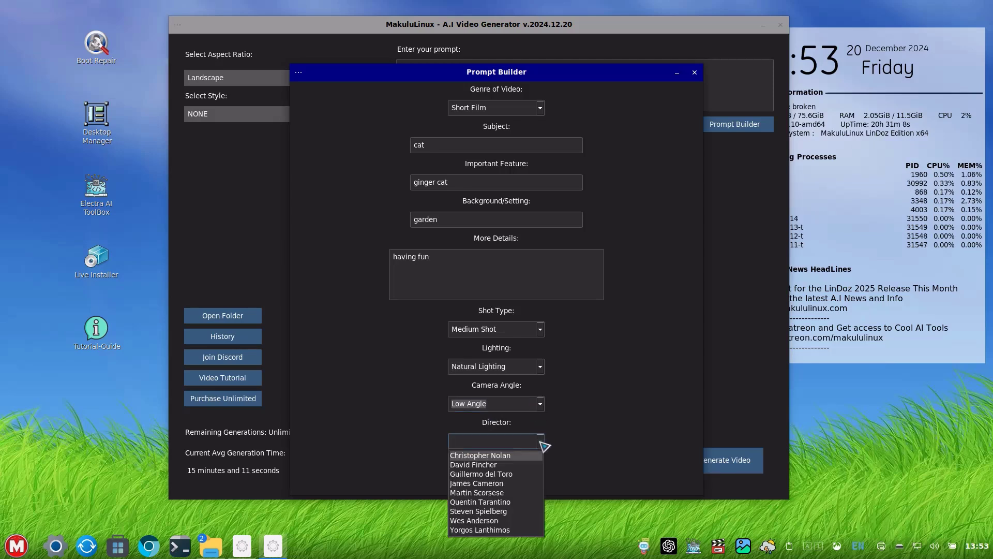
{"action": "left_click", "coordinate": [486, 484]}
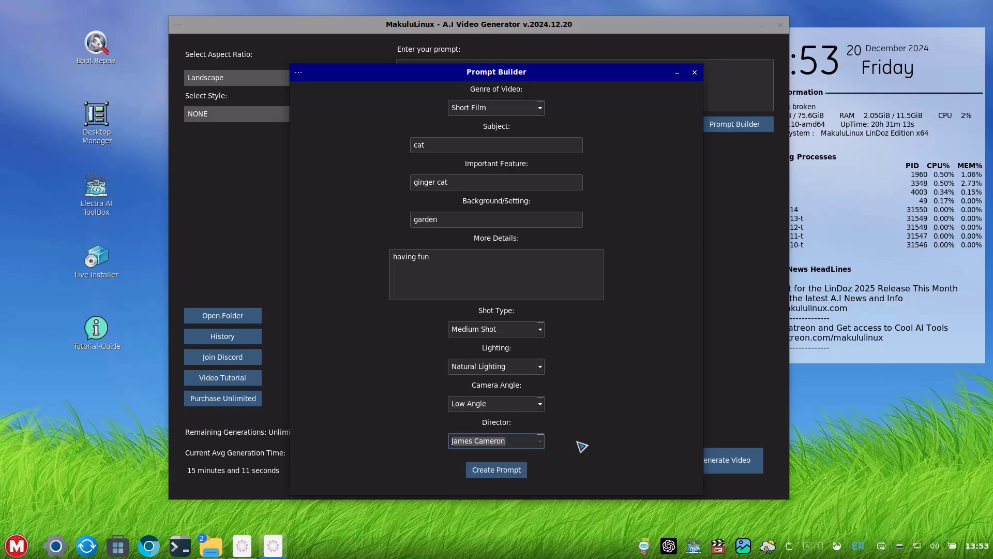
Create the prompt from the Prompt Builder settings and expand it with the AI Prompt option
{"action": "left_click", "coordinate": [500, 475]}
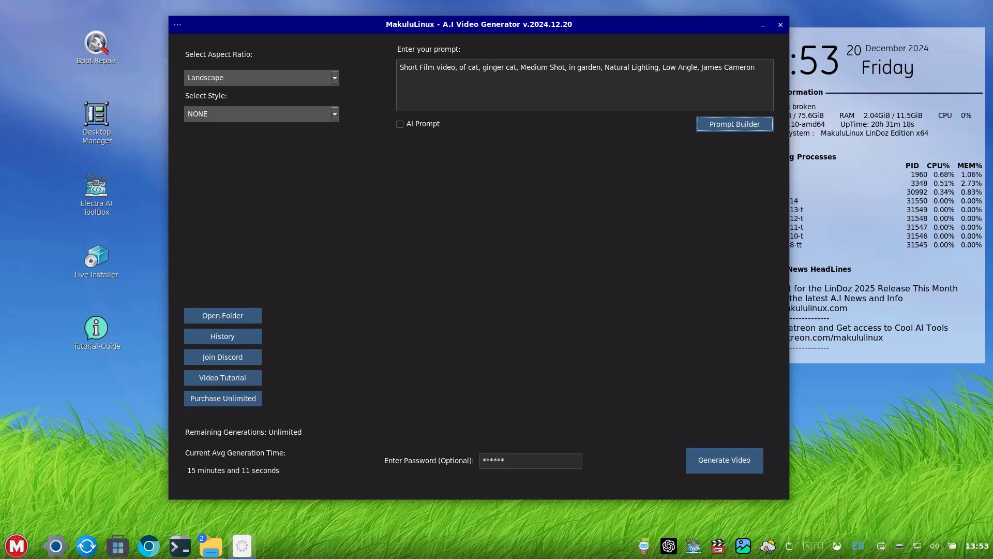
{"action": "left_click_drag", "start_coordinate": [756, 68], "coordinate": [413, 62]}
{"action": "left_click", "coordinate": [508, 87]}
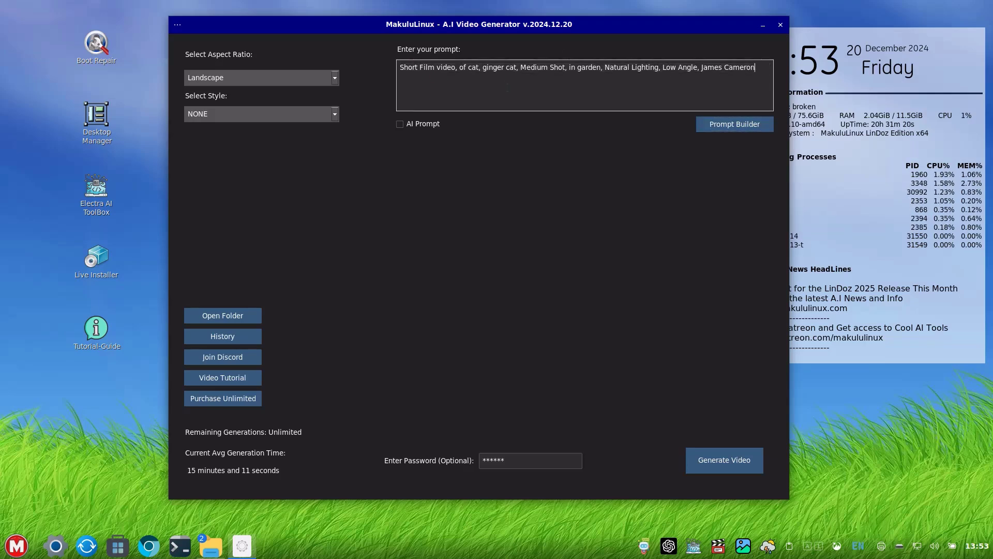
{"action": "left_click", "coordinate": [401, 126]}
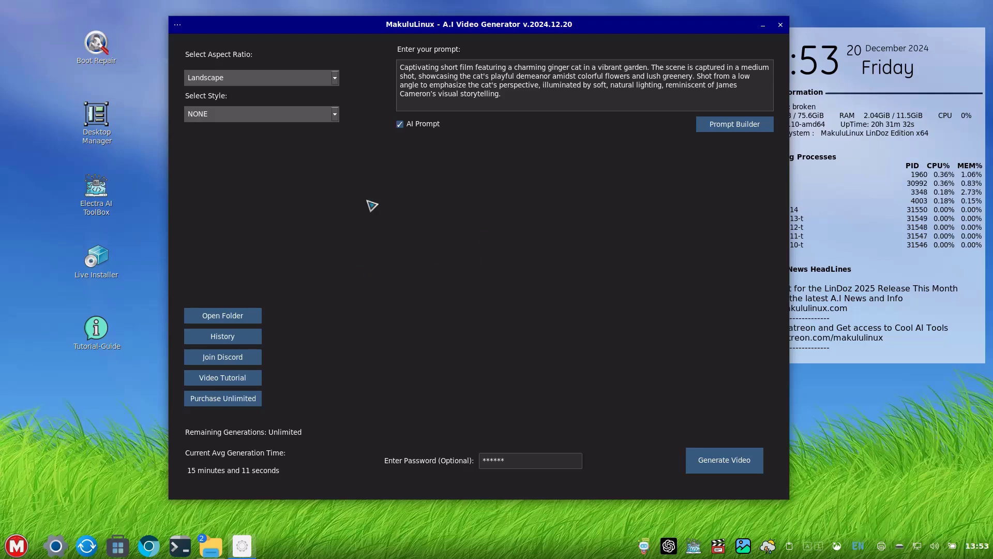
Generate a landscape video from the expanded ginger cat garden prompt, moving the live status window slightly
{"action": "left_click", "coordinate": [715, 466]}
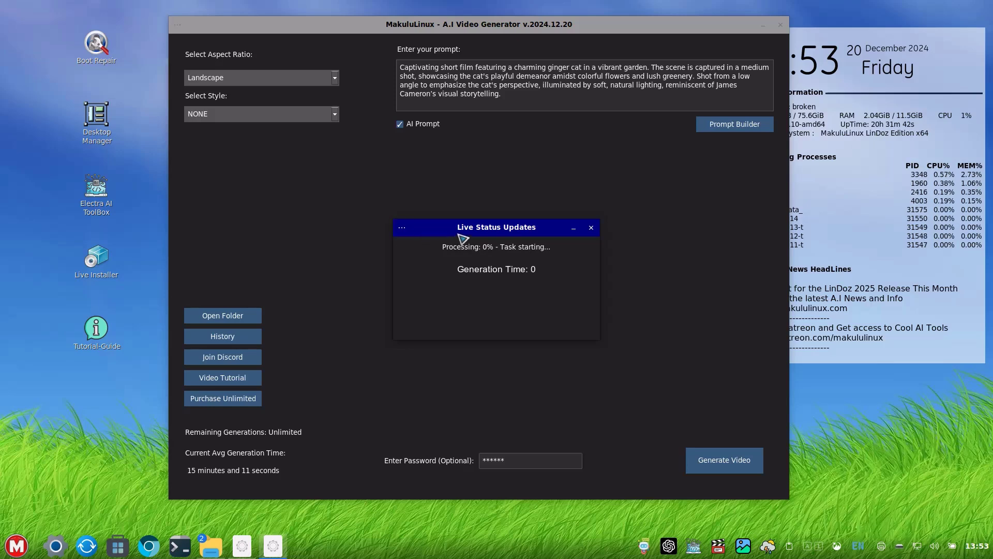
{"action": "left_click_drag", "start_coordinate": [454, 227], "coordinate": [447, 207]}
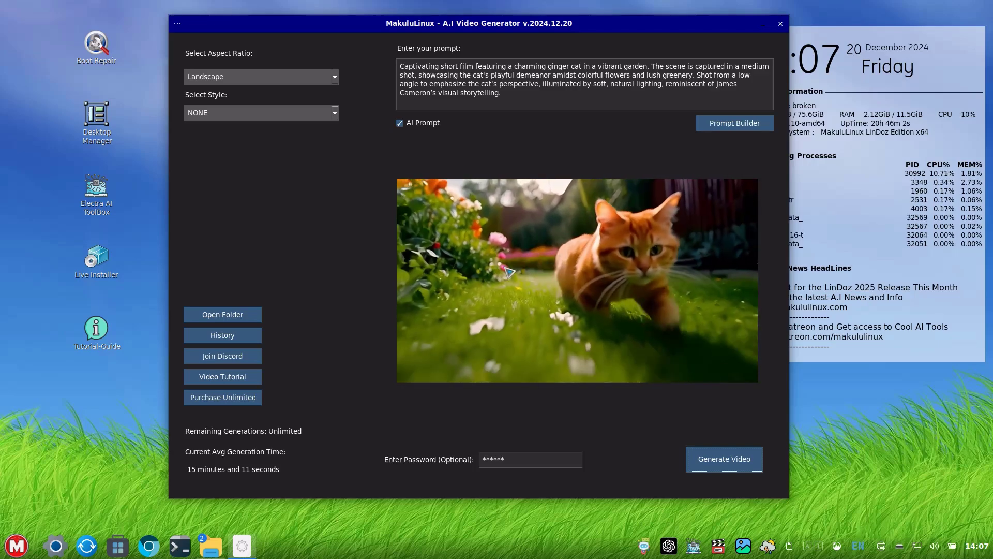
Play the generated ginger cat video in the media player, view it full screen and close the player
{"action": "left_click", "coordinate": [460, 279]}
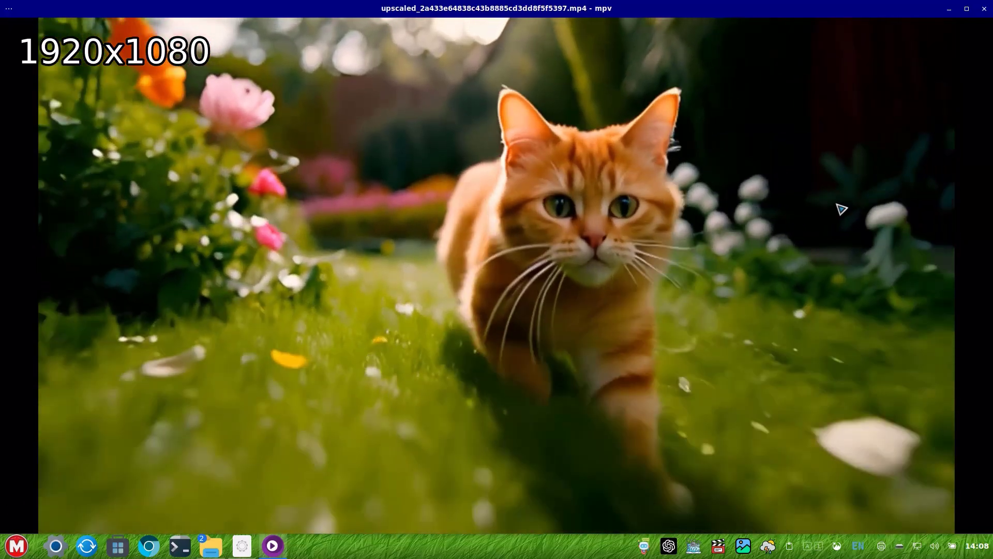
{"action": "key", "text": "f"}
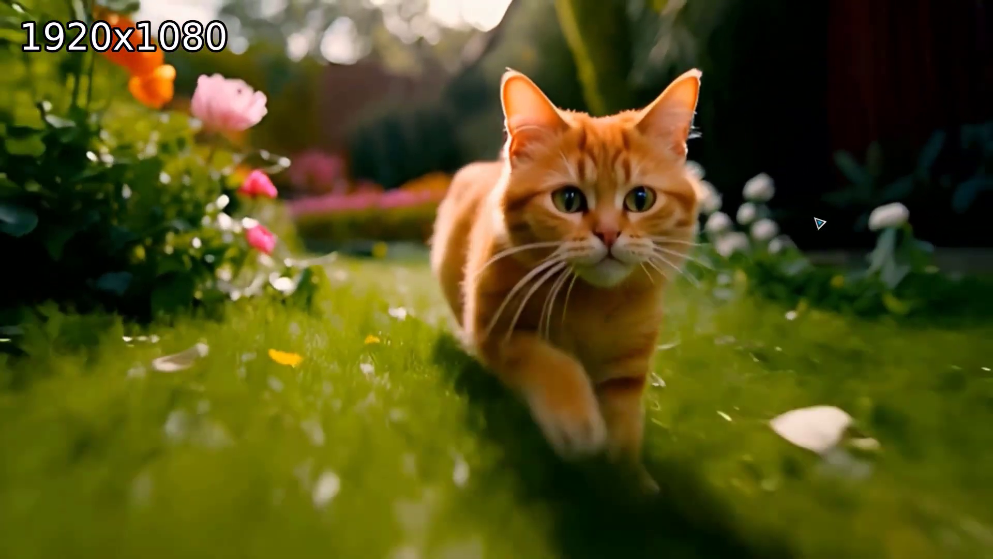
{"action": "double_click", "coordinate": [819, 223]}
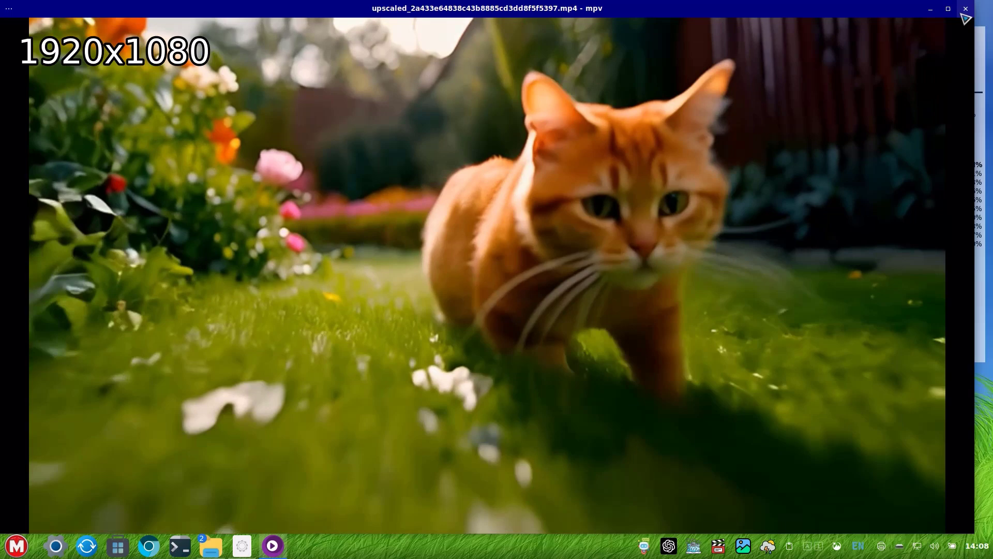
{"action": "left_click", "coordinate": [965, 8]}
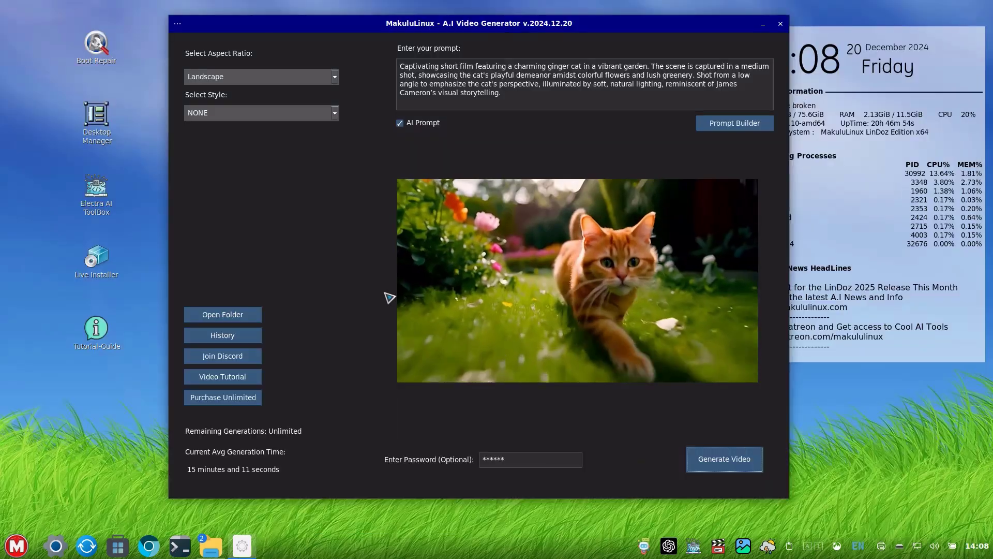
Open the folder of generated videos, bring it to the front and play the second video in it
{"action": "left_click", "coordinate": [228, 315]}
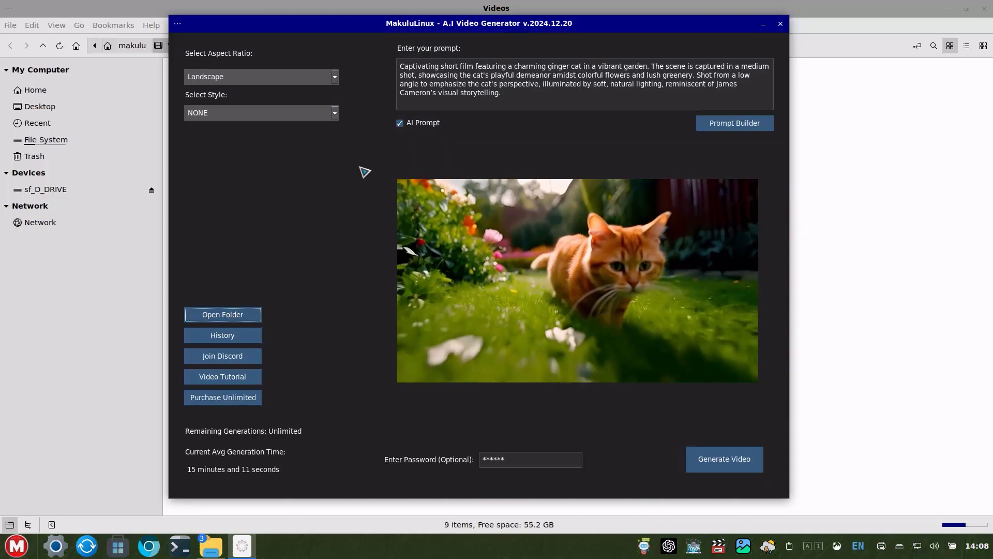
{"action": "left_click", "coordinate": [816, 71]}
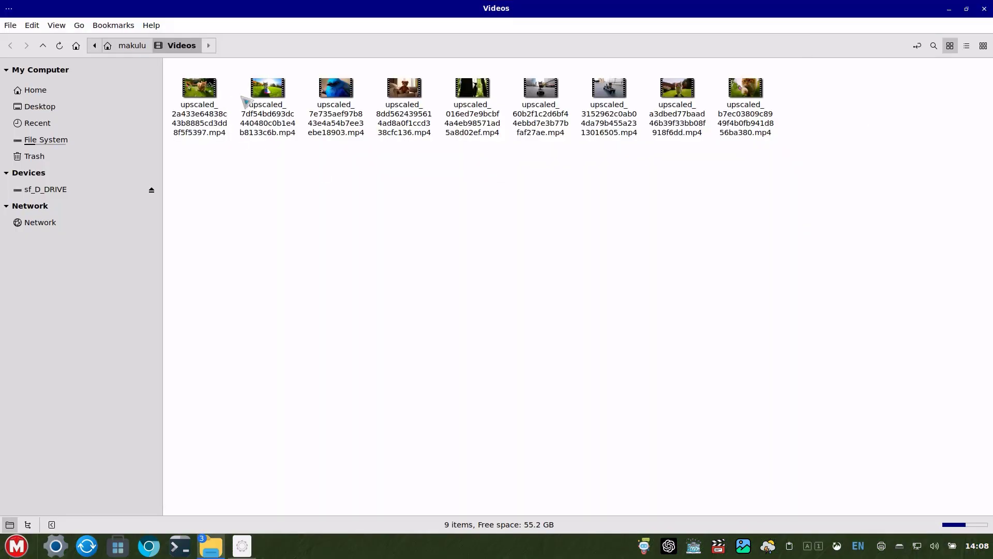
{"action": "left_click", "coordinate": [197, 103]}
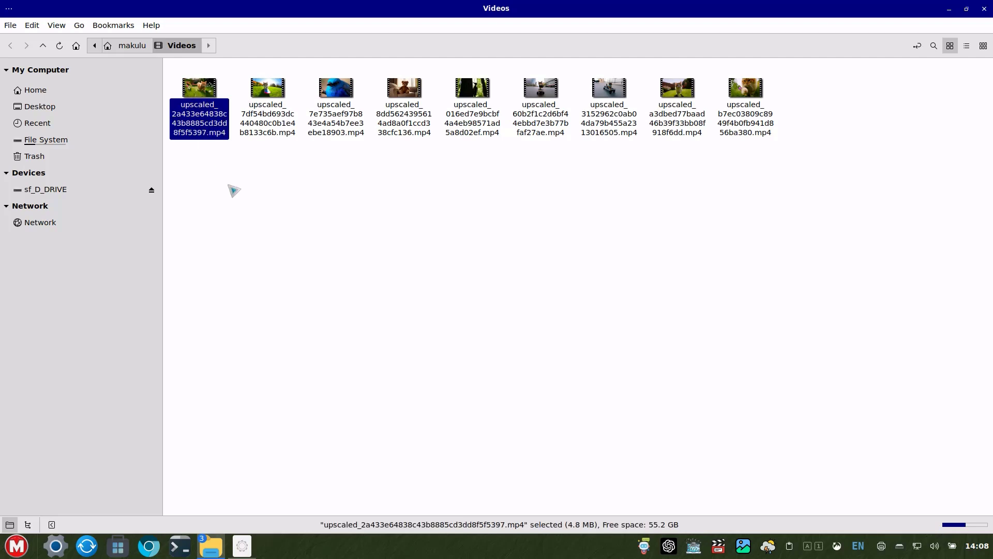
{"action": "left_click", "coordinate": [279, 95]}
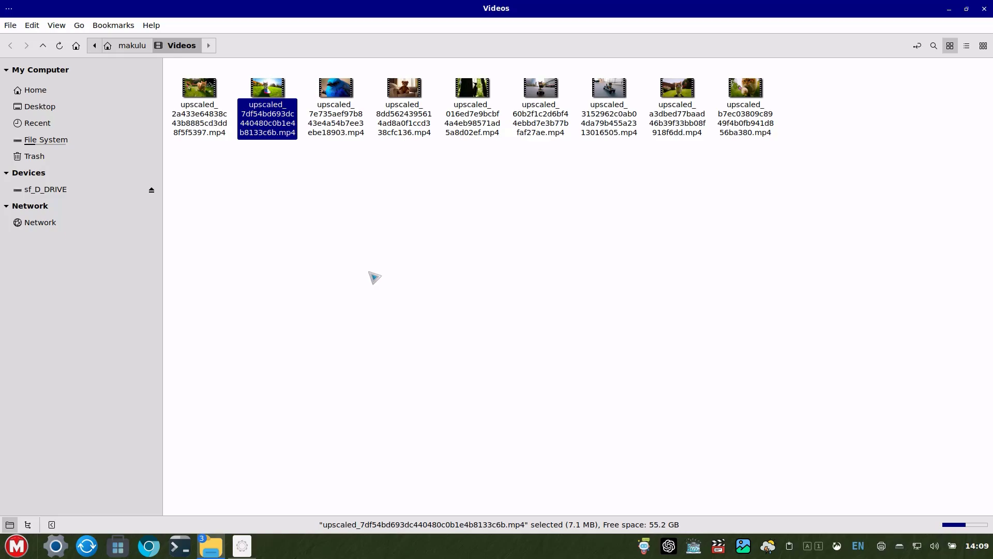
{"action": "key", "text": "Return"}
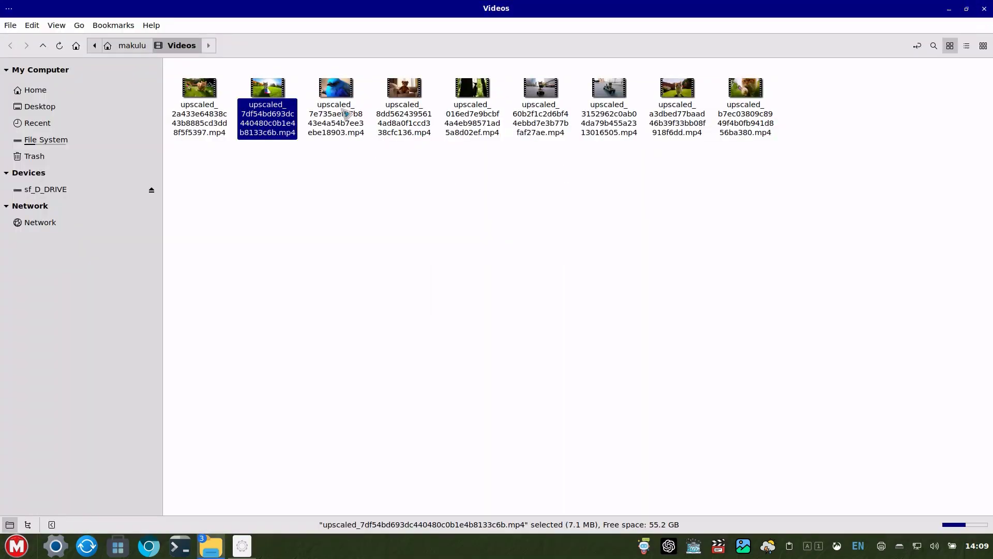
Select the seven videos from the blue bird clip to the last one and open them together in the media player
{"action": "left_click", "coordinate": [337, 200]}
{"action": "left_click_drag", "start_coordinate": [338, 200], "coordinate": [747, 100]}
{"action": "right_click", "coordinate": [336, 123]}
{"action": "left_click", "coordinate": [339, 129]}
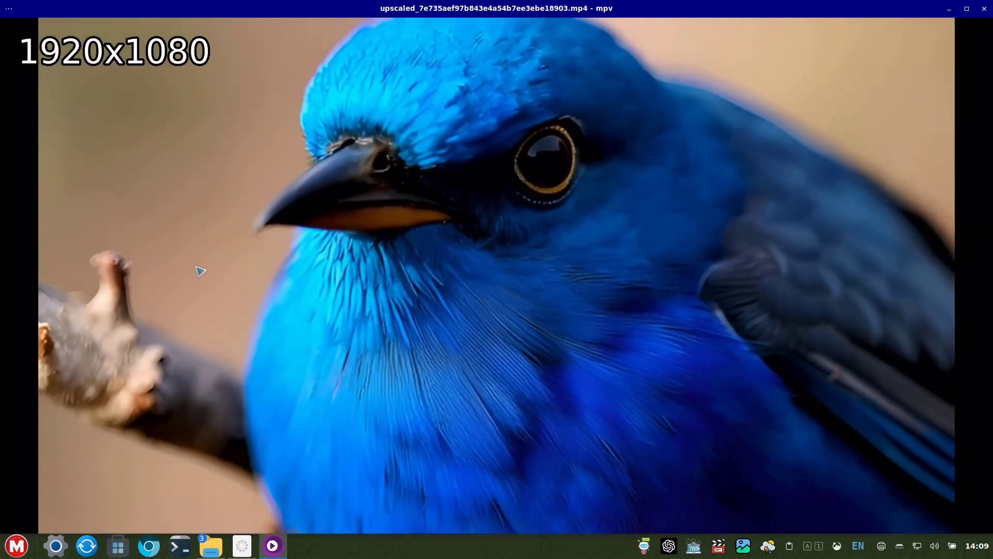
Advance through the playlist to the skateboarding cat clip and view it full screen
{"action": "mouse_move", "coordinate": [105, 398]}
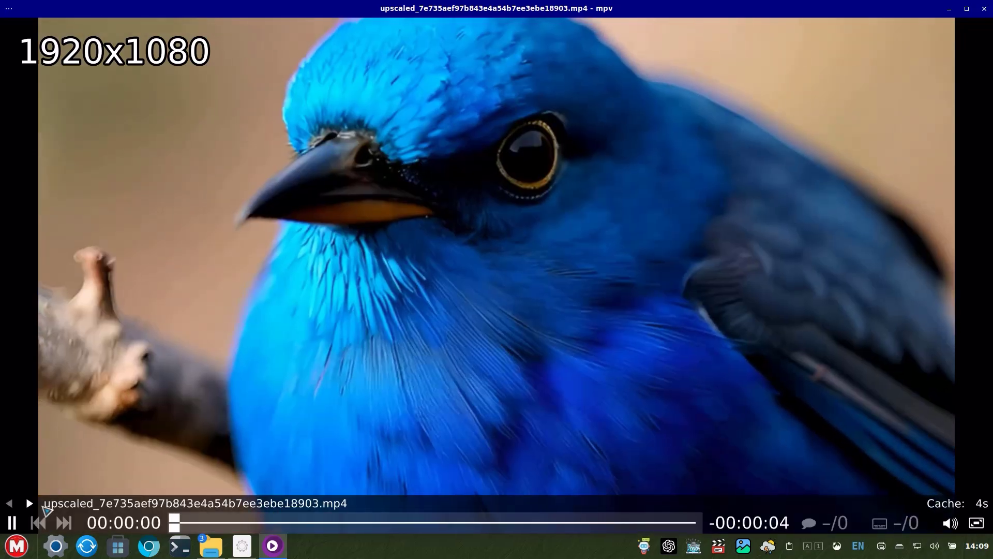
{"action": "left_click", "coordinate": [30, 504]}
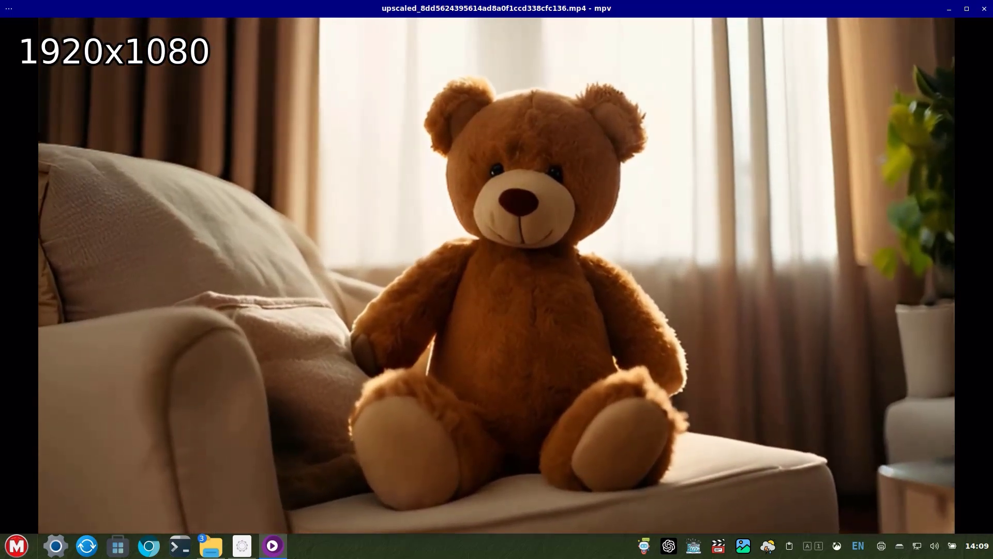
{"action": "left_click", "coordinate": [29, 504]}
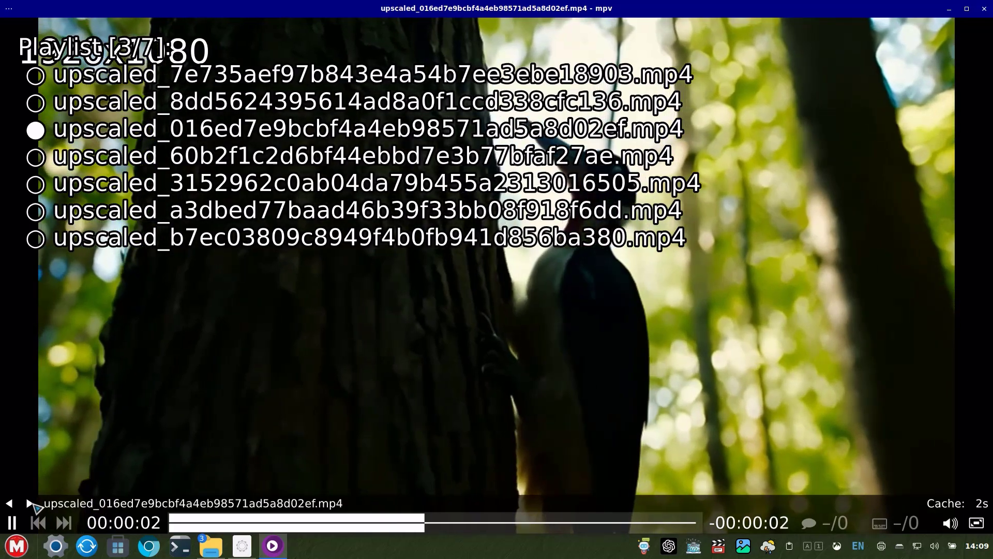
{"action": "left_click", "coordinate": [30, 504]}
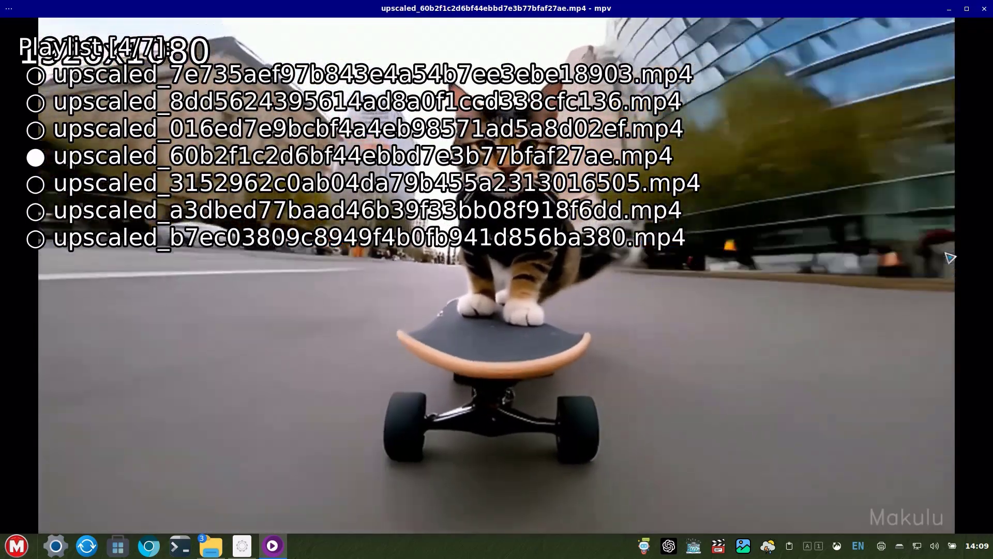
{"action": "key", "text": "f"}
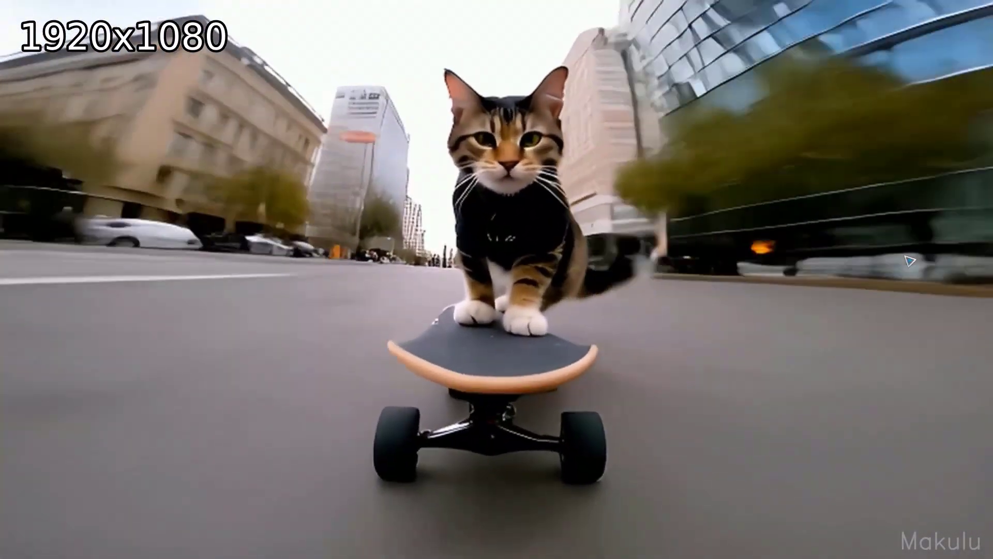
{"action": "mouse_move", "coordinate": [520, 372]}
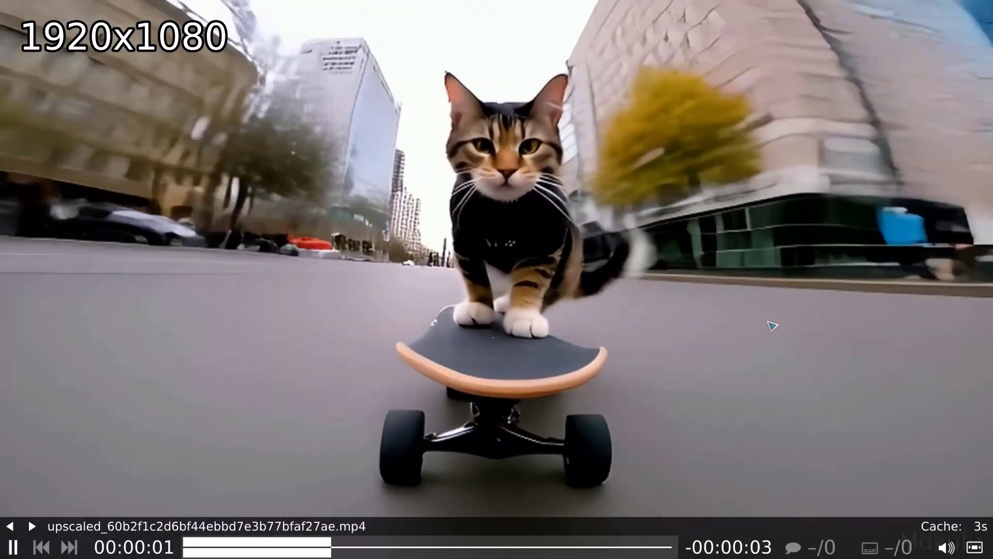
{"action": "key", "text": "f"}
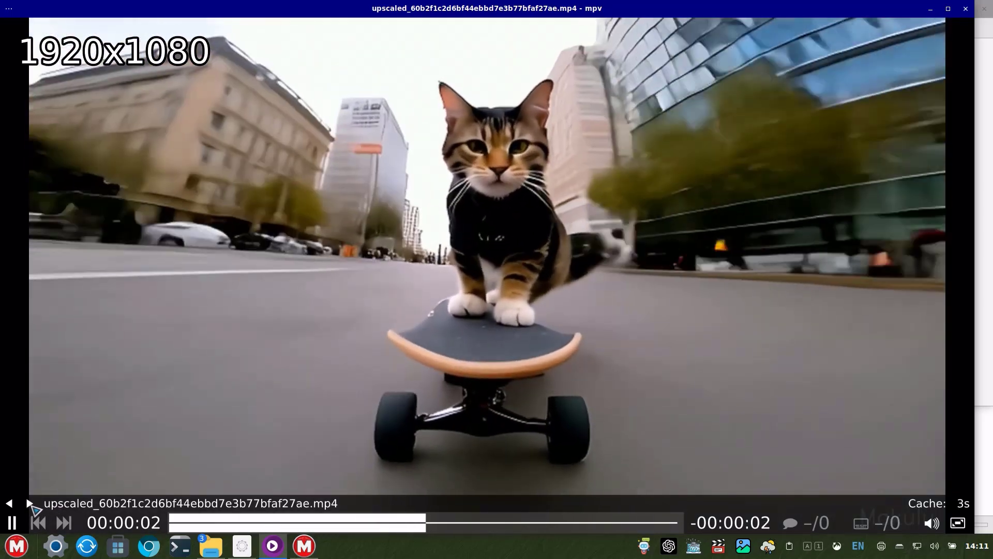
Play the rest of the playlist, ending with the ginger cat among the flowers
{"action": "left_click", "coordinate": [30, 504]}
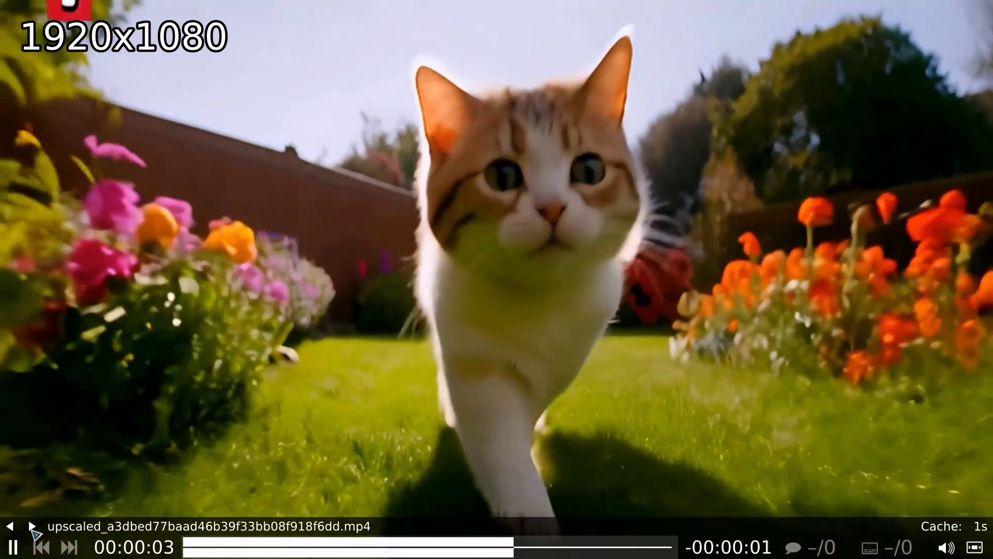
{"action": "left_click", "coordinate": [32, 527]}
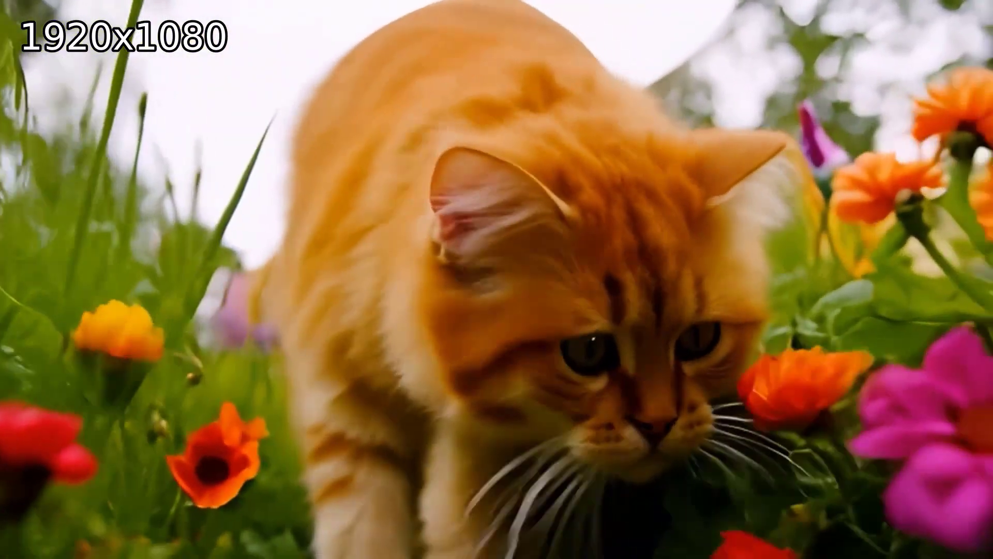
{"action": "mouse_move", "coordinate": [428, 303]}
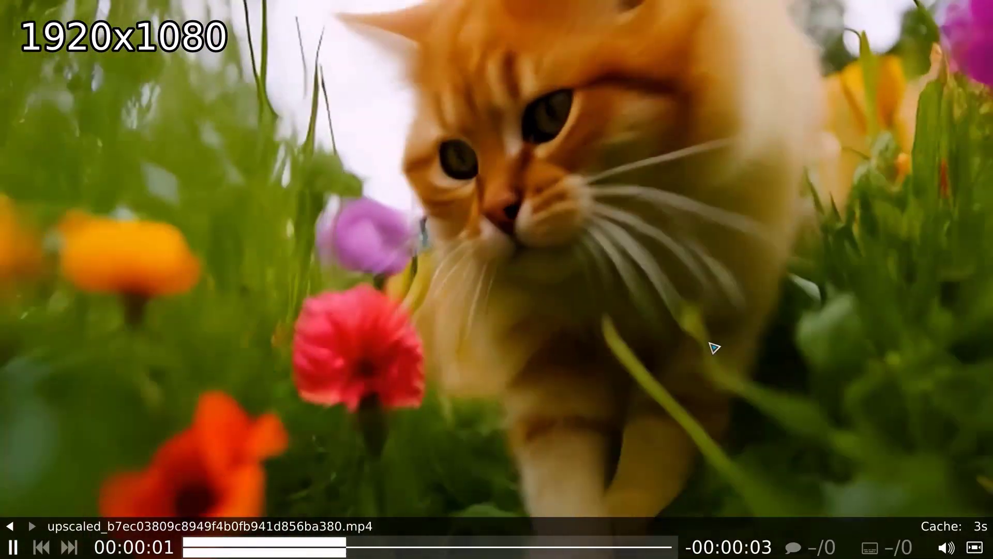
{"action": "key", "text": "f"}
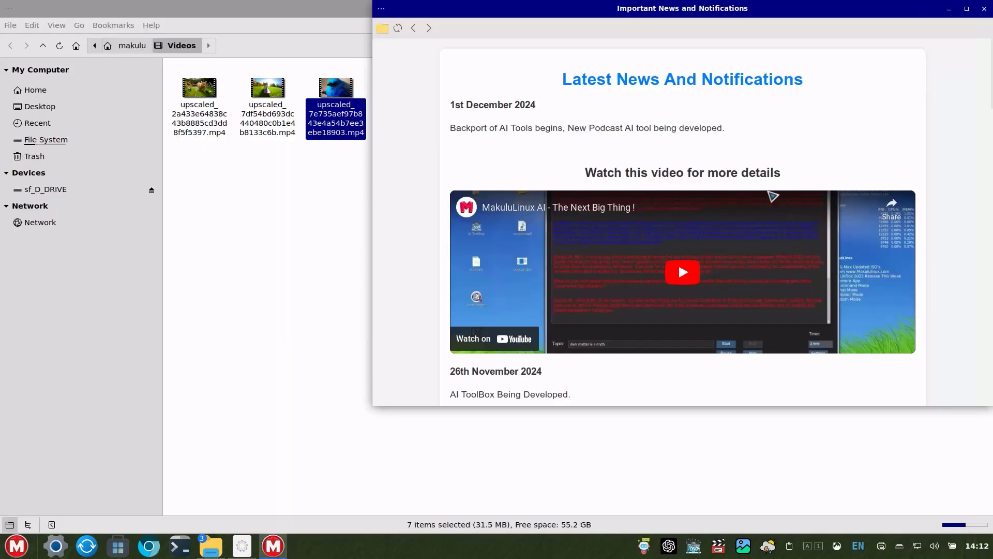
Close the Important News and Notifications window, clear the file selection and close the Videos folder
{"action": "left_click", "coordinate": [984, 9]}
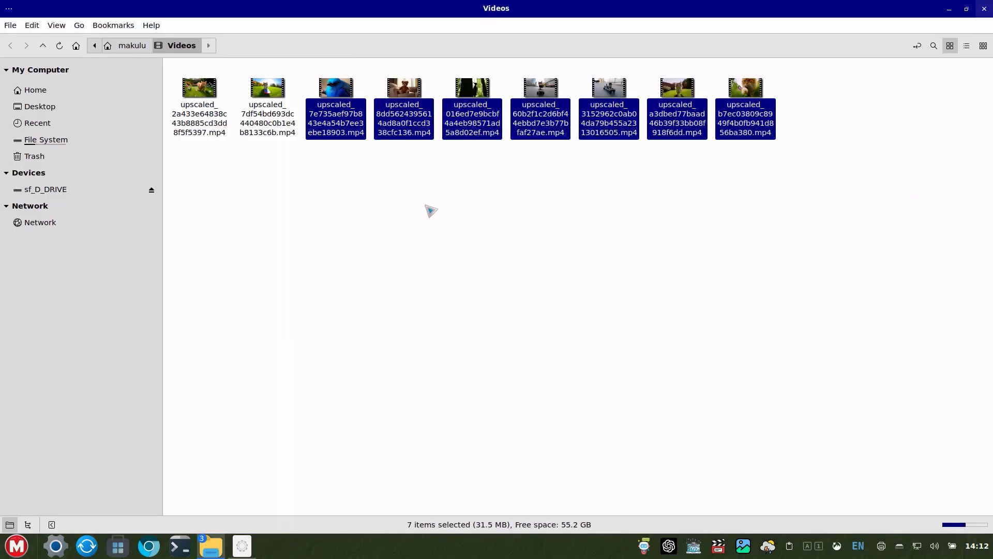
{"action": "left_click", "coordinate": [251, 220]}
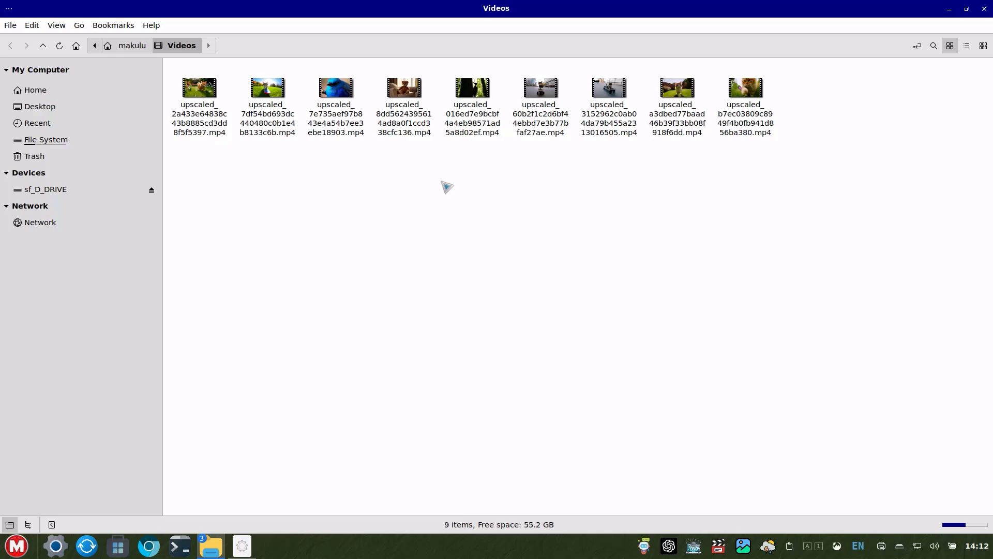
{"action": "left_click", "coordinate": [984, 9]}
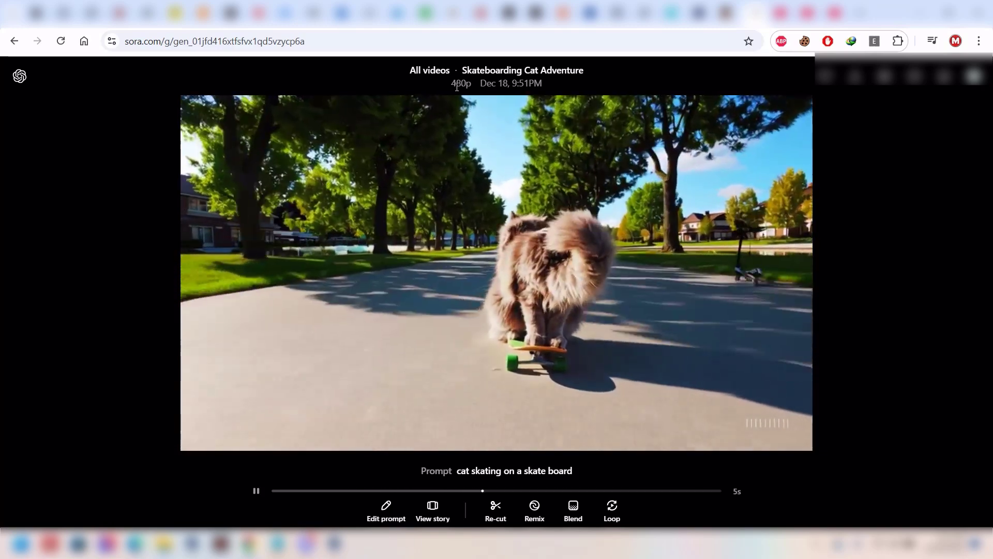
Inspect the resolution and creation date of the Skateboarding Cat Adventure video in Sora, highlighting the details for comparison
{"action": "left_click_drag", "start_coordinate": [452, 82], "coordinate": [474, 90]}
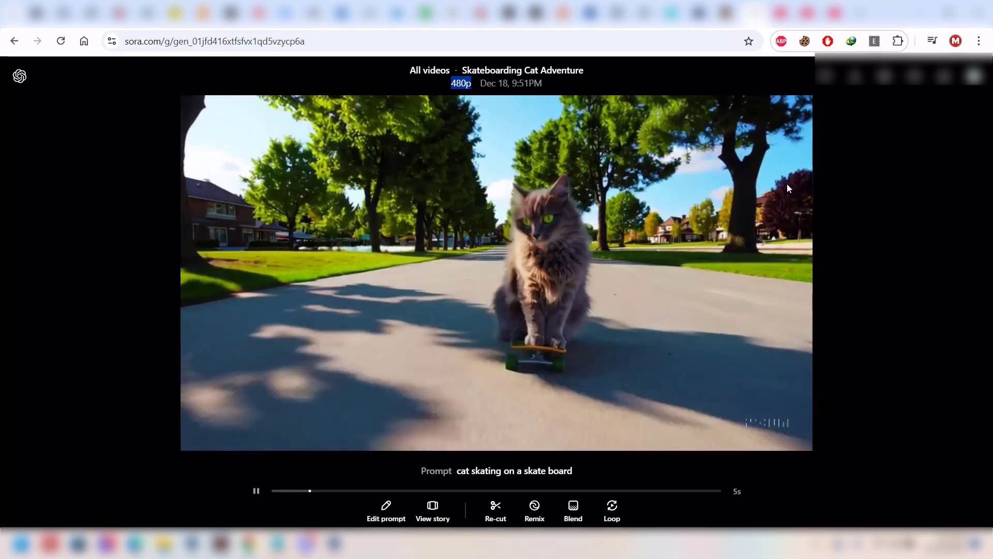
{"action": "left_click", "coordinate": [908, 230]}
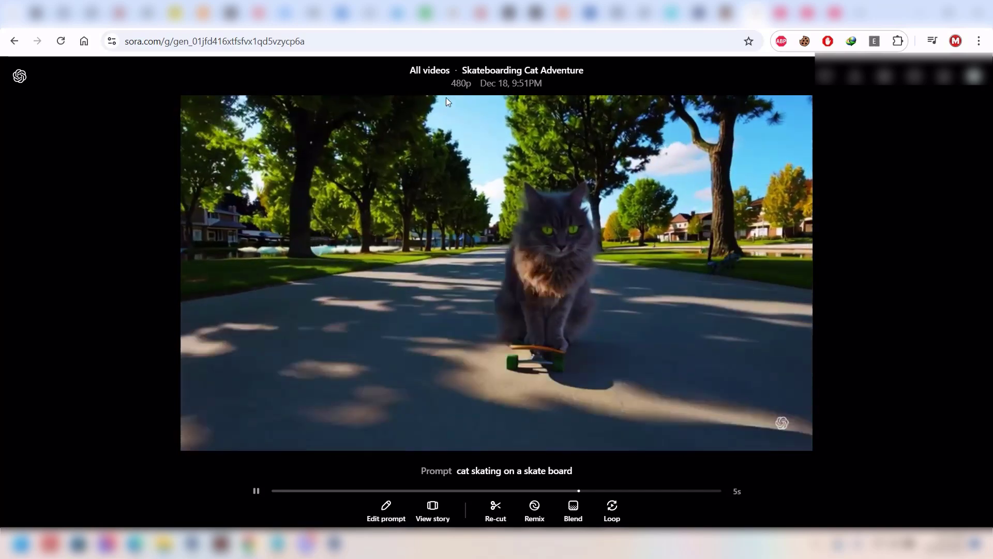
{"action": "left_click_drag", "start_coordinate": [448, 83], "coordinate": [557, 84]}
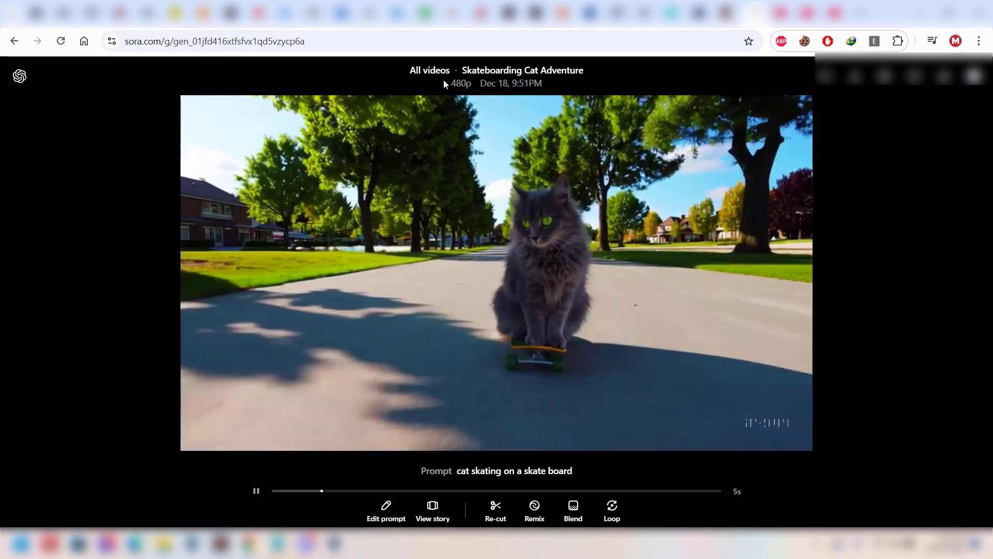
{"action": "left_click_drag", "start_coordinate": [445, 72], "coordinate": [542, 87]}
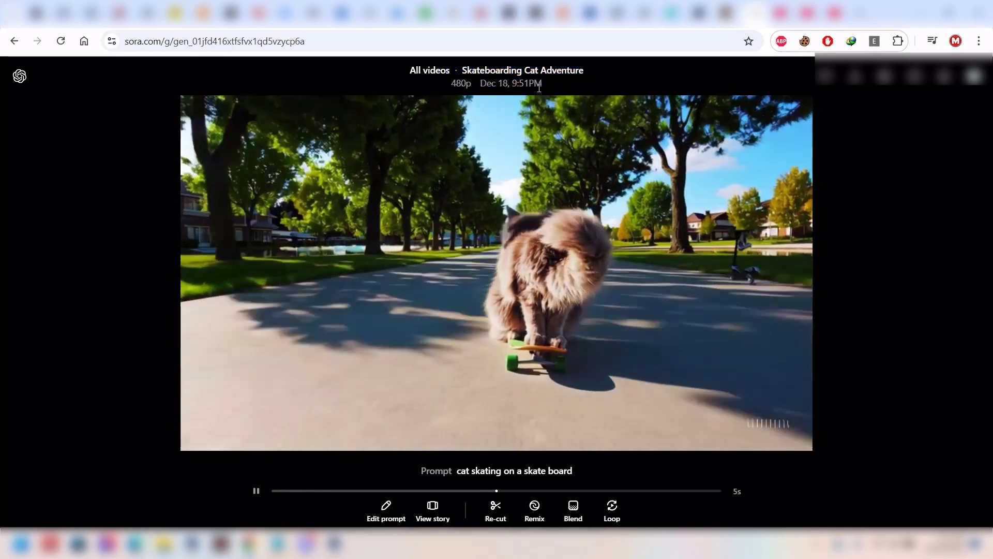
{"action": "triple_click", "coordinate": [513, 84]}
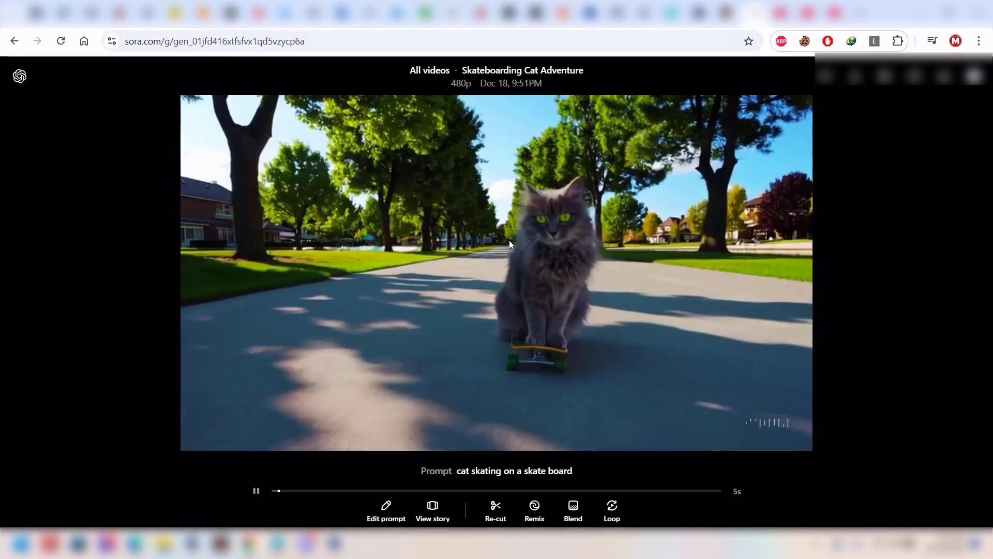
{"action": "left_click", "coordinate": [509, 240]}
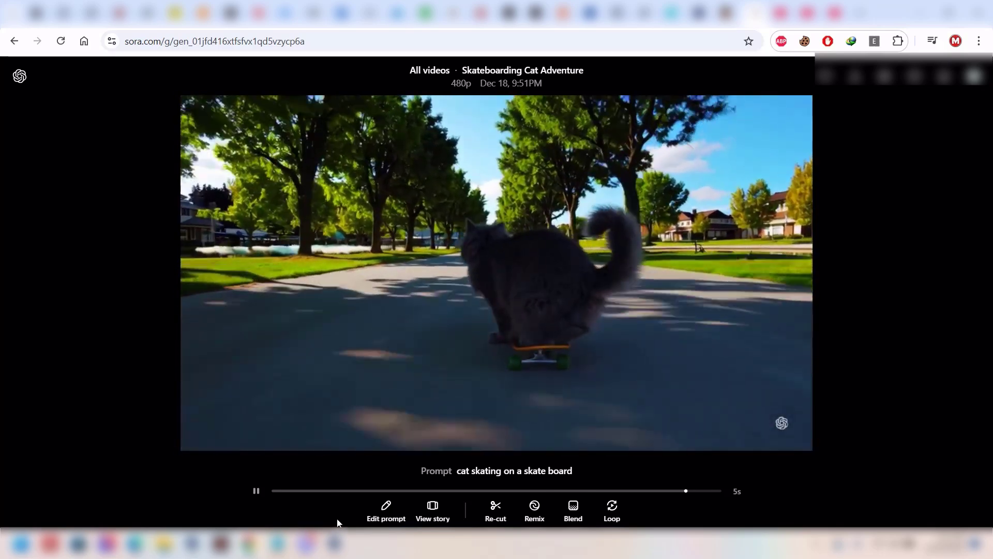
Switch back to the MakuluLinux virtual machine, make it full screen and reposition the A.I Video Generator window slightly
{"action": "left_click", "coordinate": [334, 543]}
{"action": "left_click", "coordinate": [66, 30]}
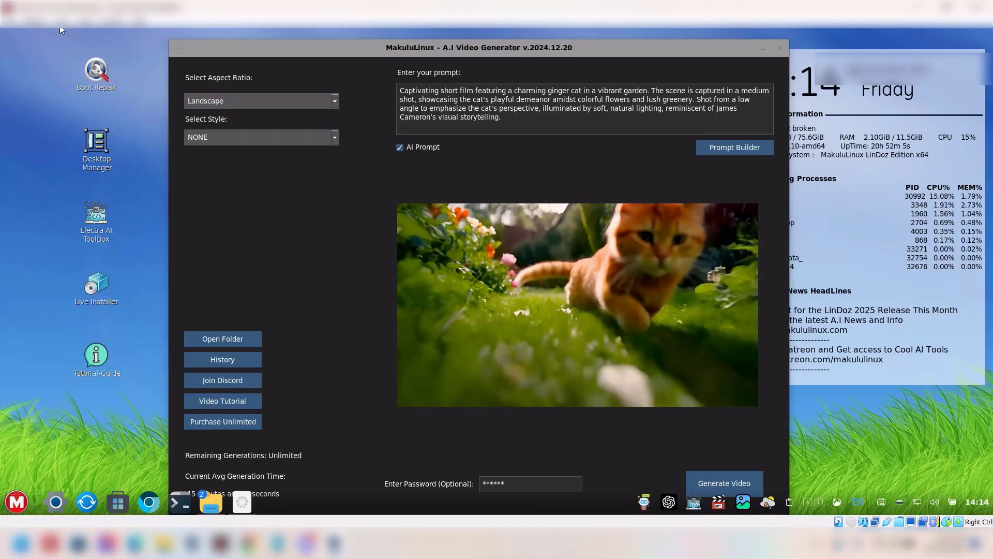
{"action": "left_click", "coordinate": [62, 23]}
{"action": "left_click", "coordinate": [69, 35]}
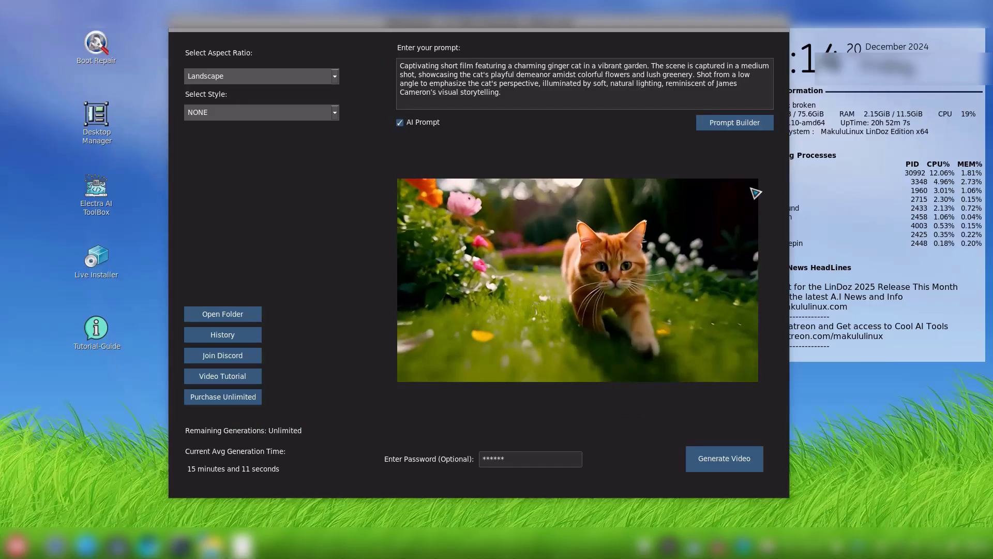
{"action": "left_click_drag", "start_coordinate": [528, 42], "coordinate": [503, 37]}
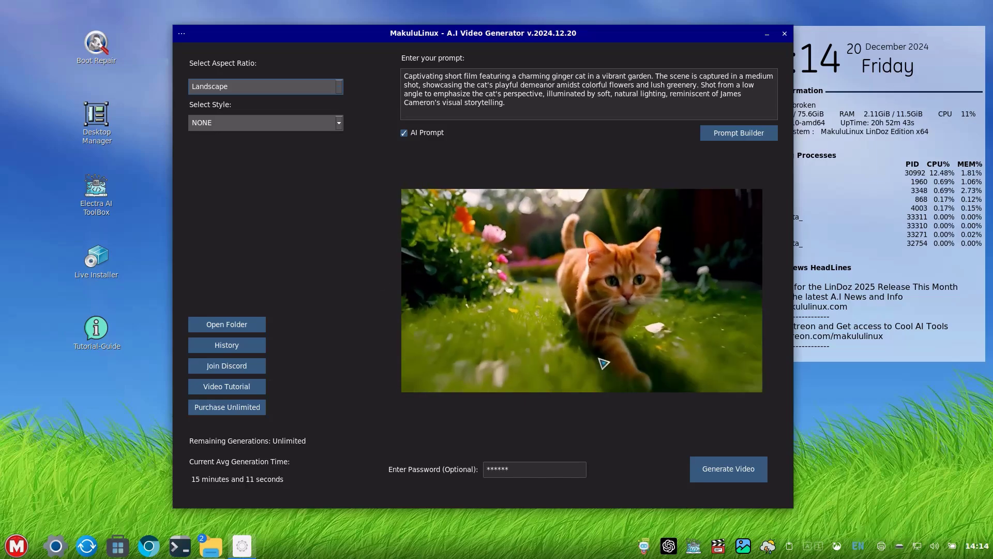
Play the skateboarding cat video from the Videos folder in full screen
{"action": "mouse_move", "coordinate": [210, 542]}
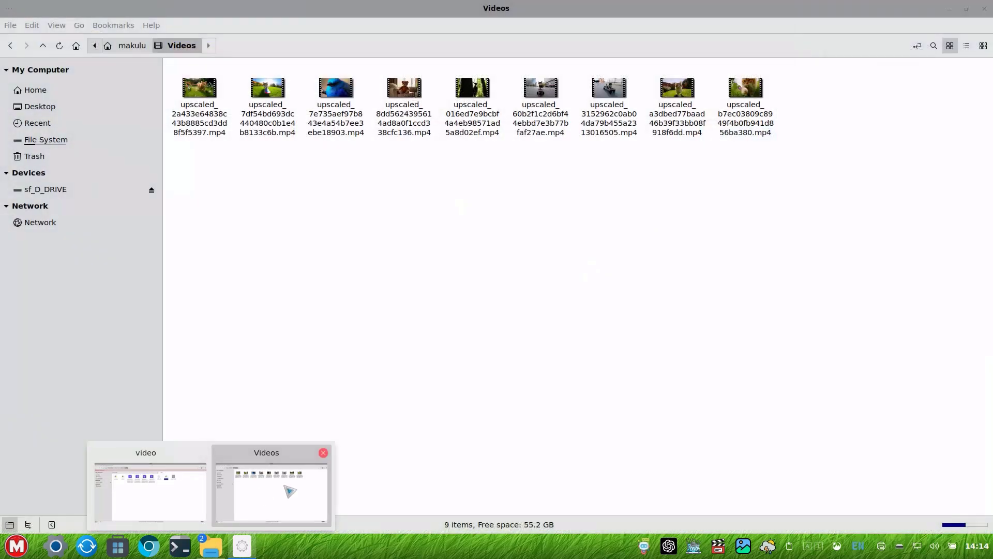
{"action": "left_click", "coordinate": [264, 491]}
{"action": "left_click", "coordinate": [542, 98]}
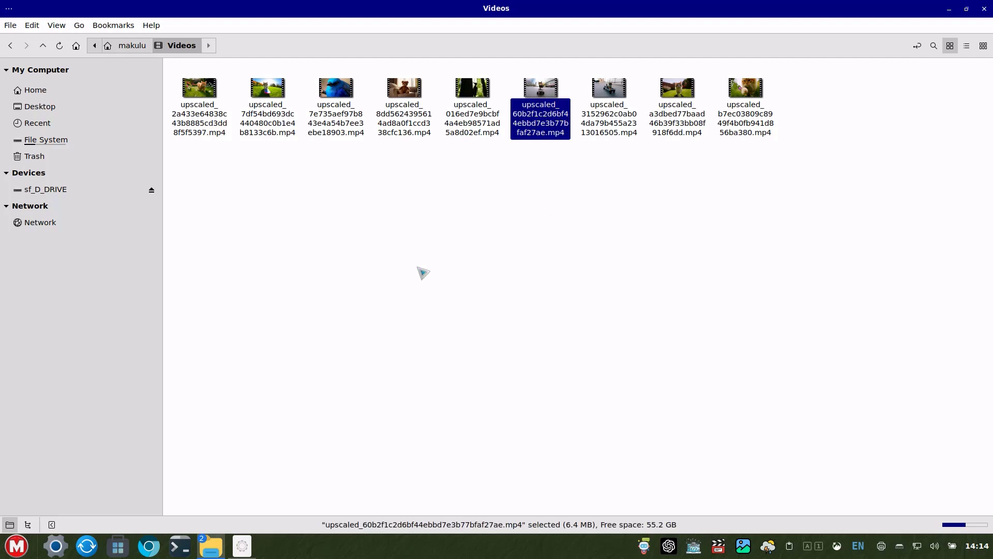
{"action": "key", "text": "Return"}
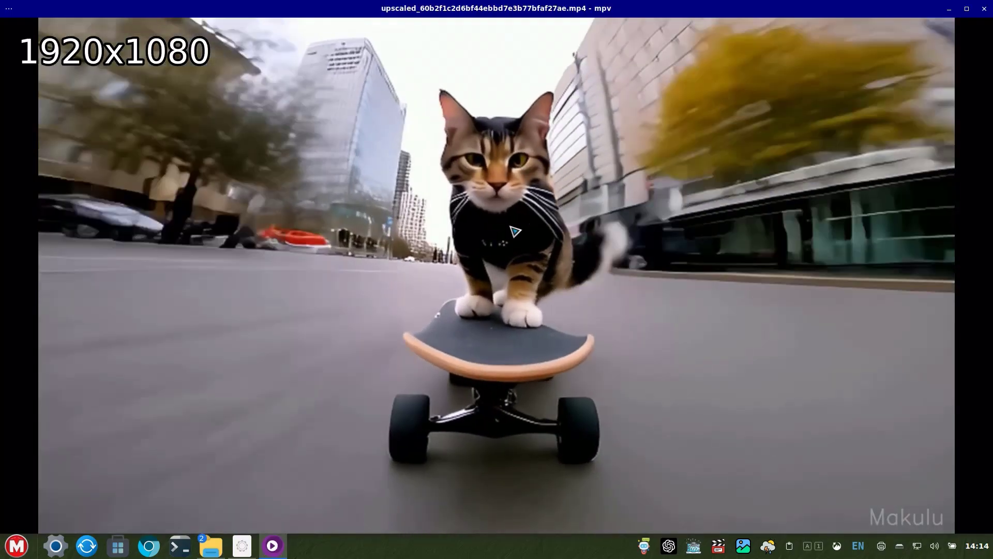
{"action": "double_click", "coordinate": [515, 231]}
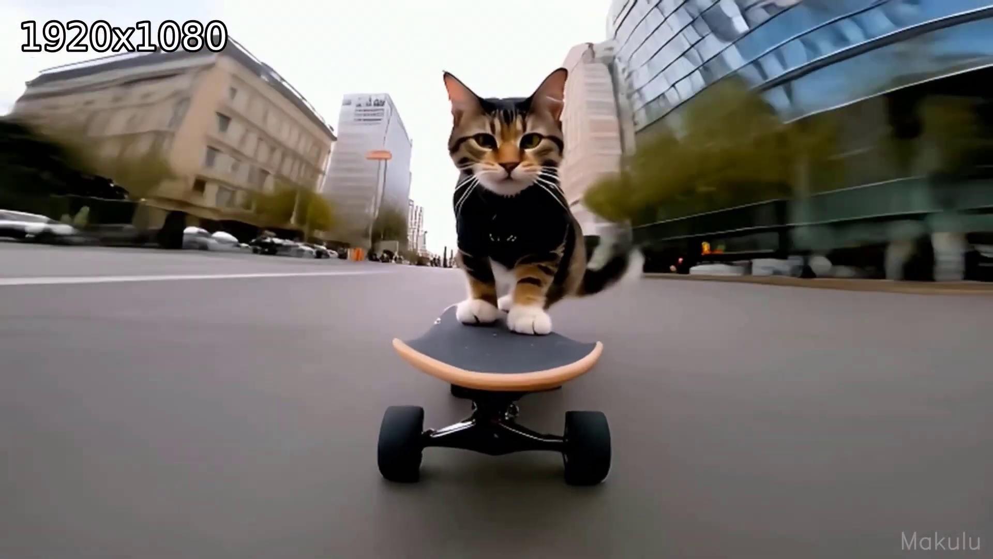
Leave full screen, close the skateboarding cat video and minimize the Videos folder
{"action": "key", "text": "Escape"}
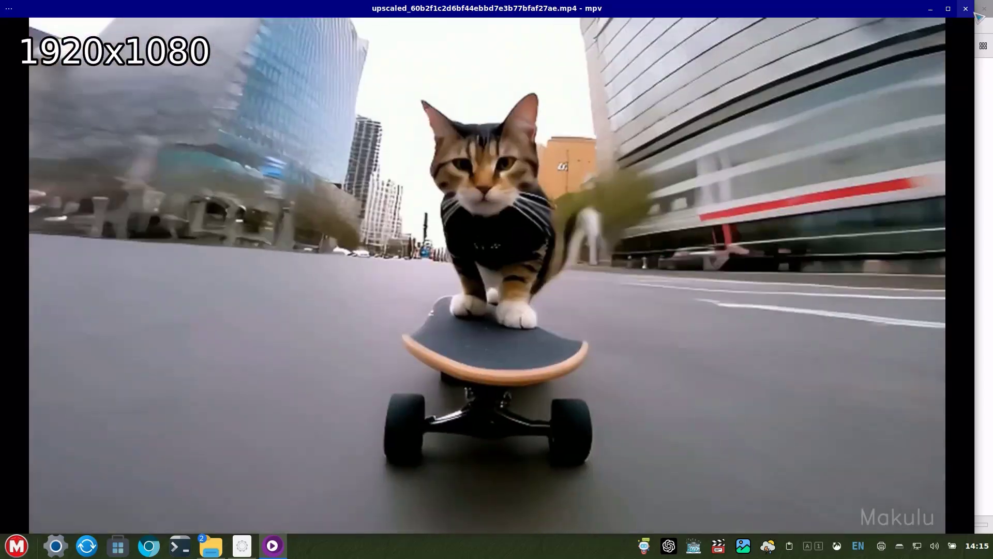
{"action": "key", "text": "q"}
{"action": "left_click", "coordinate": [949, 9]}
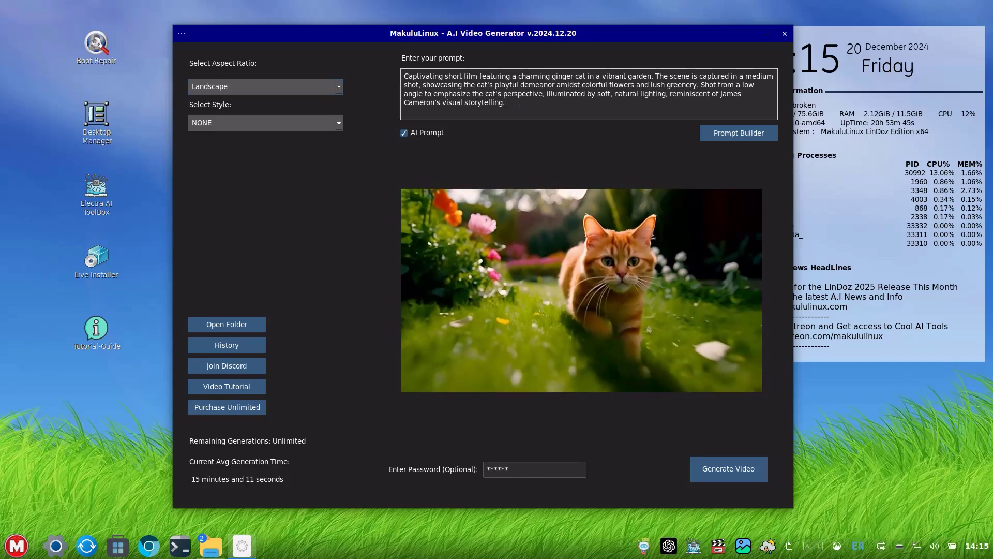
Highlight the full ginger cat prompt for review, clear the selection, and briefly view the empty Prompt Builder form before closing it
{"action": "left_click_drag", "start_coordinate": [505, 103], "coordinate": [403, 73]}
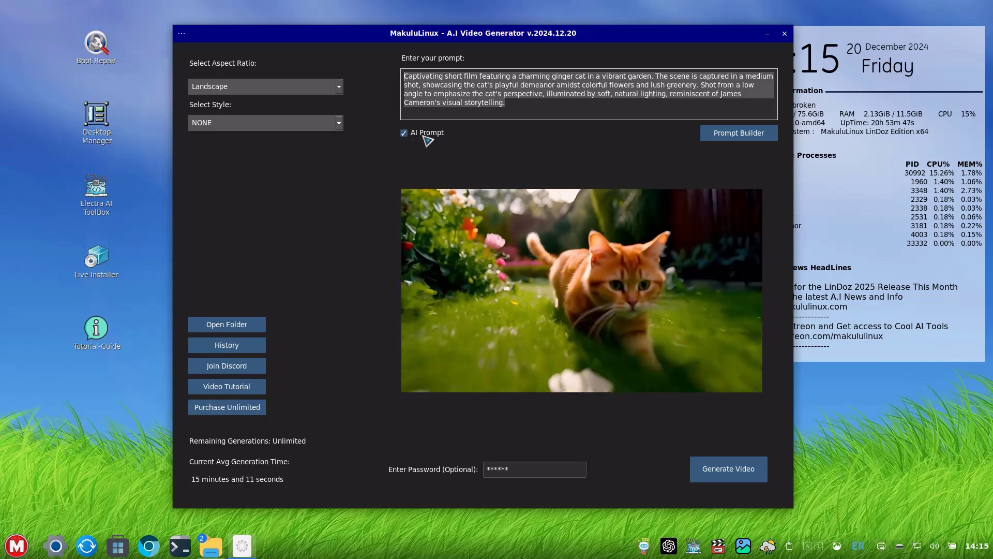
{"action": "key", "text": "ctrl+End"}
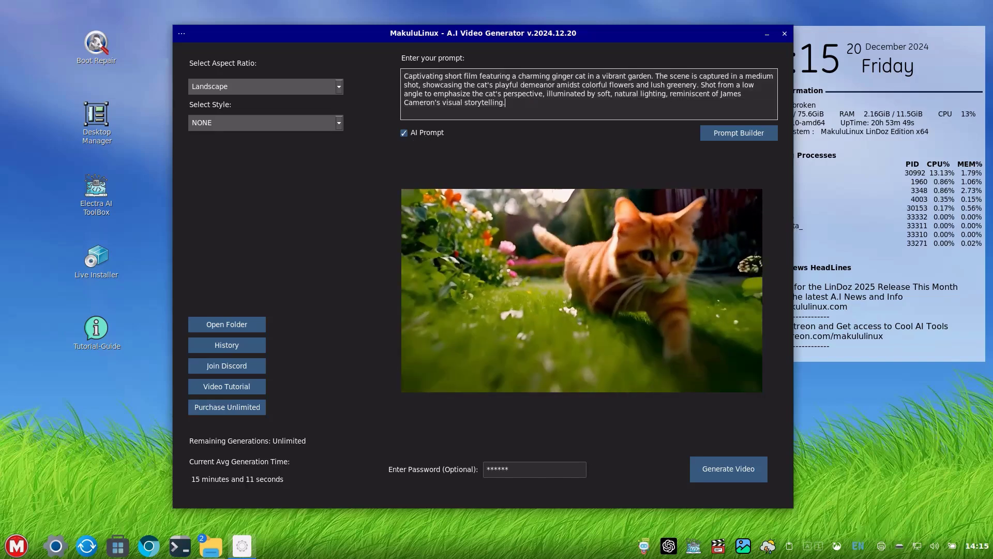
{"action": "key", "text": "ctrl+a"}
{"action": "key", "text": "ctrl+End"}
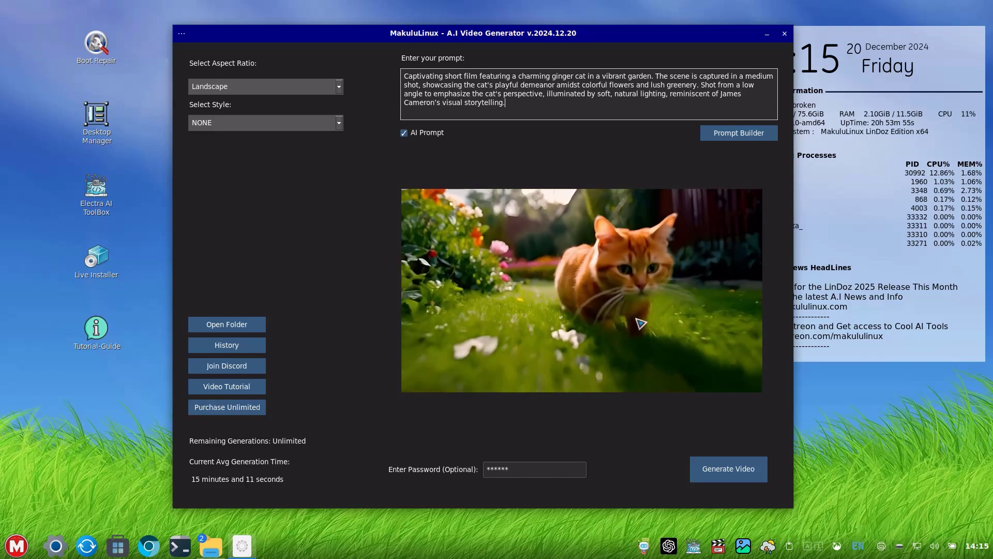
{"action": "left_click", "coordinate": [724, 133]}
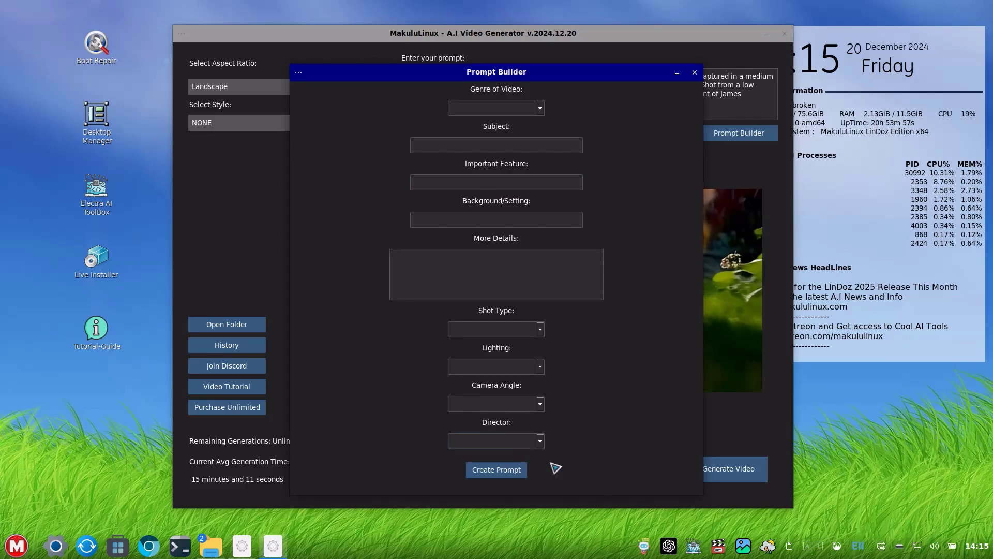
{"action": "left_click", "coordinate": [695, 72]}
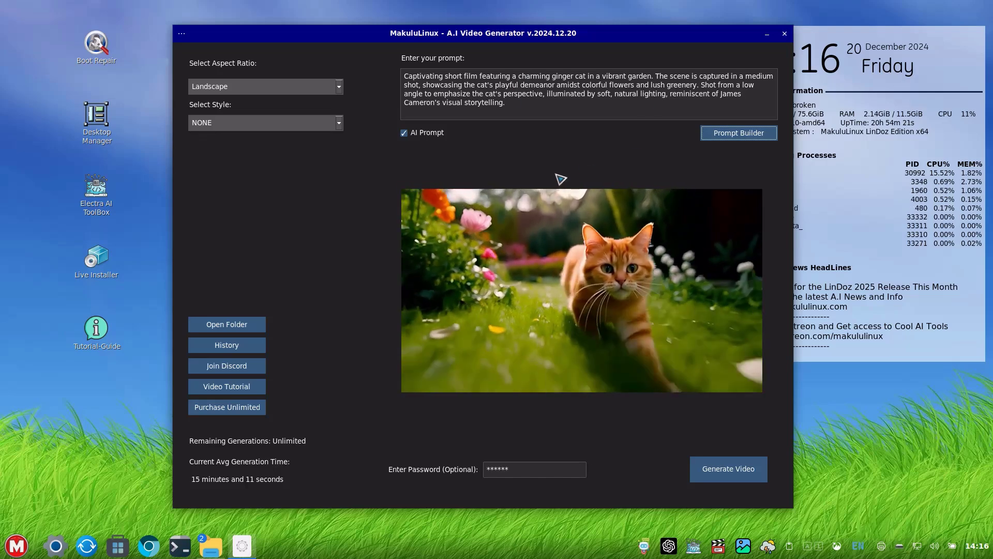
Play the ginger cat garden video from the generator's preview in the video player
{"action": "left_click", "coordinate": [562, 275]}
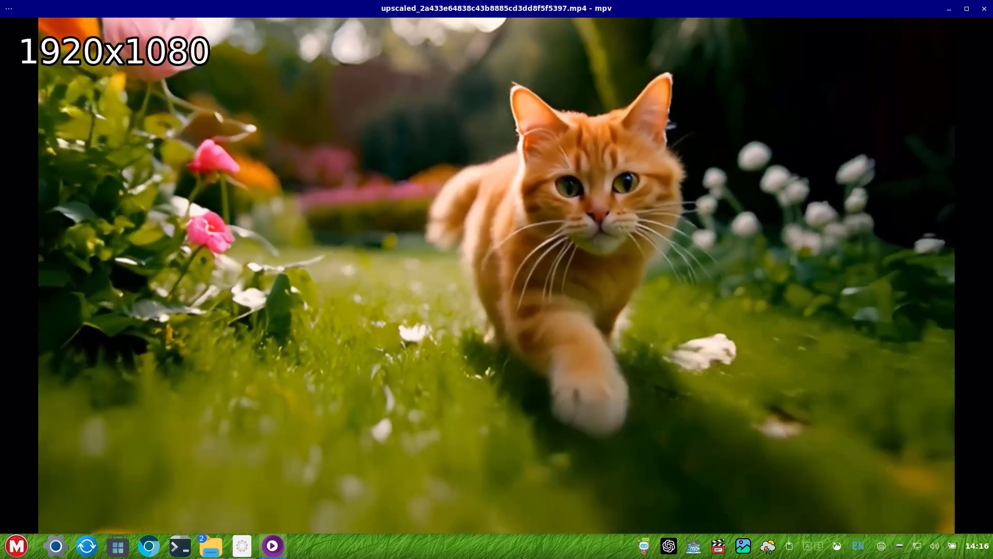